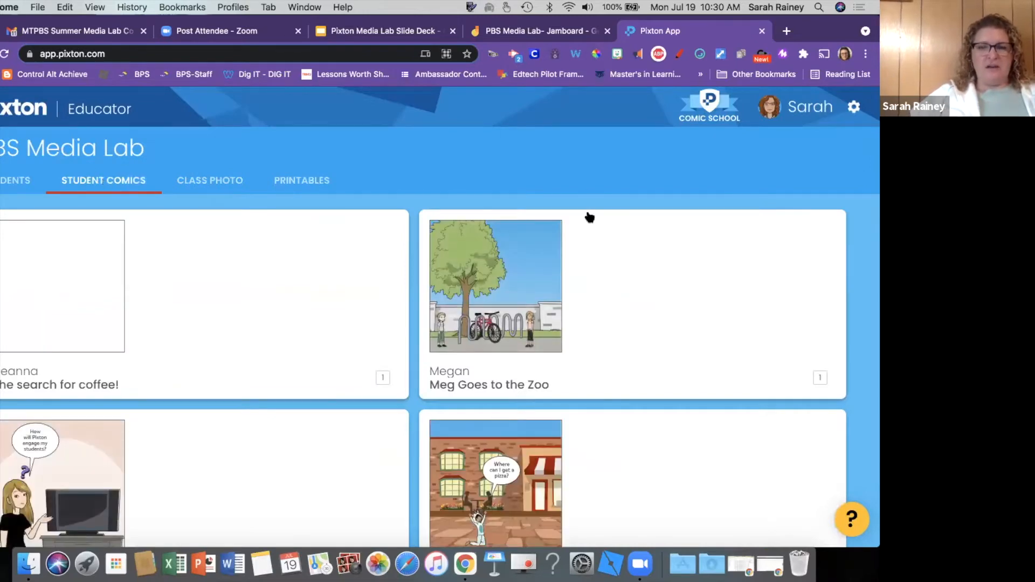
Review the class's student comics, then create a new comic titled "Practice" among the educator's own comics
scroll(590, 217, down, 10)
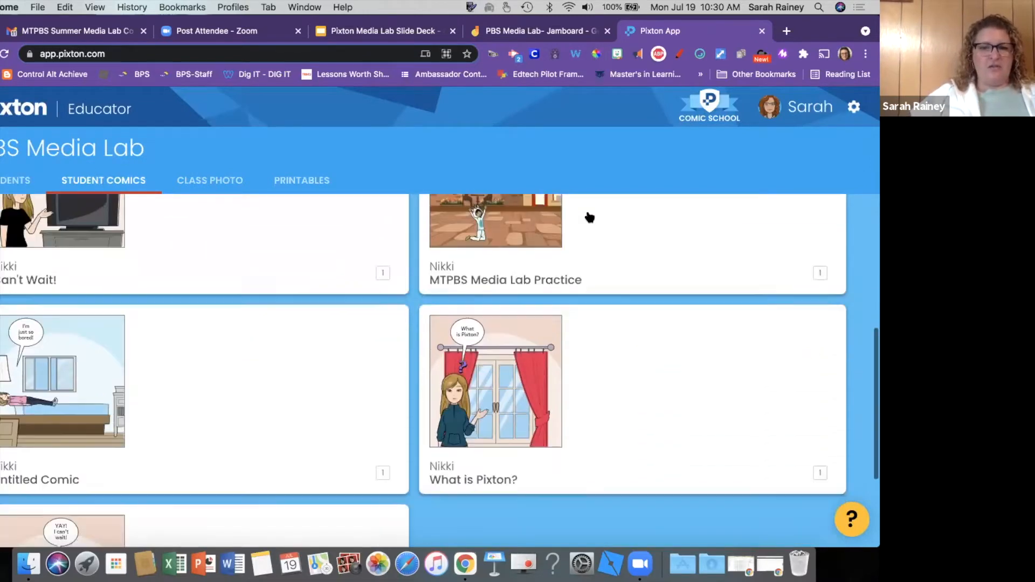
scroll(590, 217, up, 5)
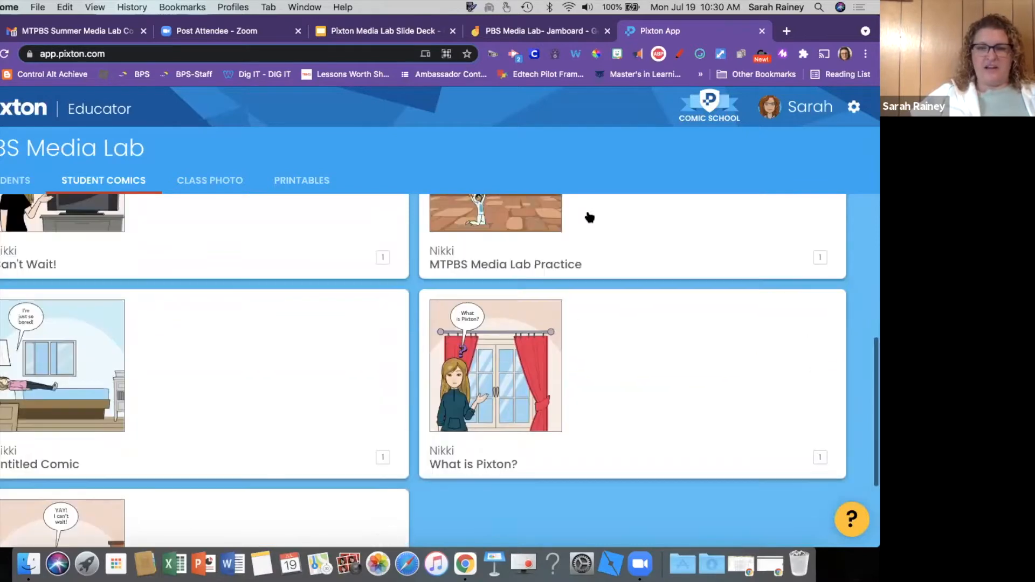
scroll(590, 218, up, 4)
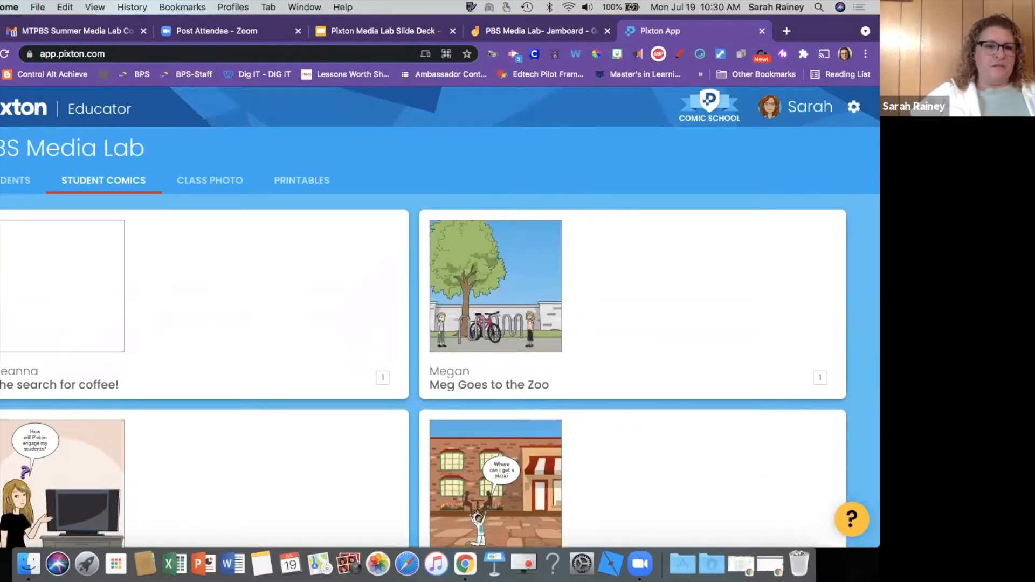
click(23, 109)
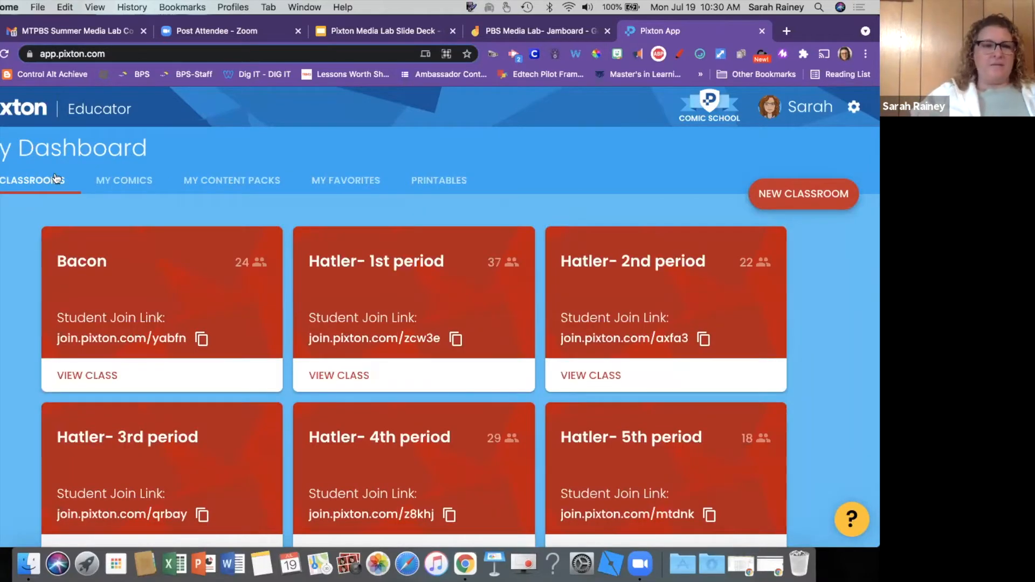
click(103, 180)
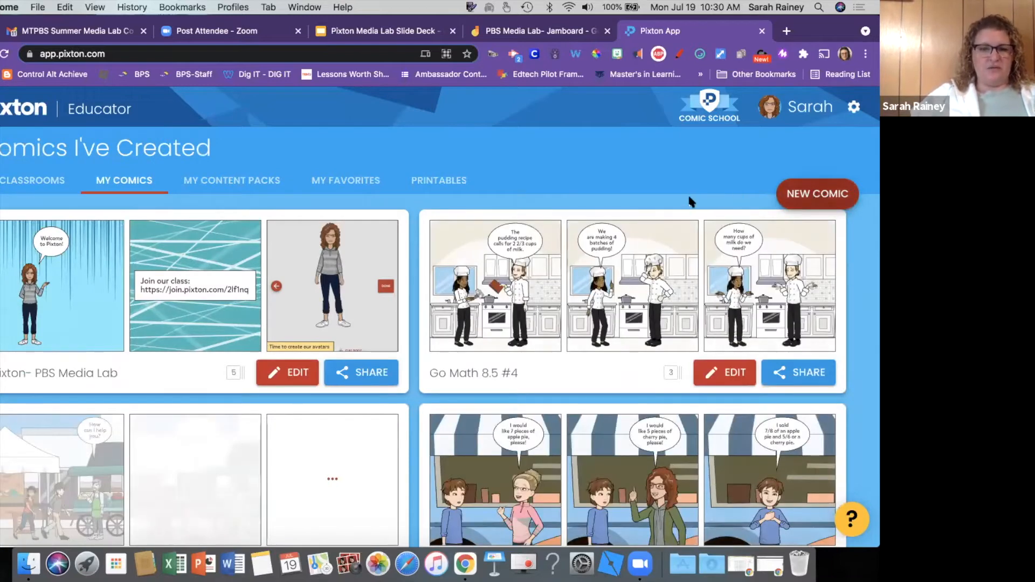
click(820, 194)
text(Practice)
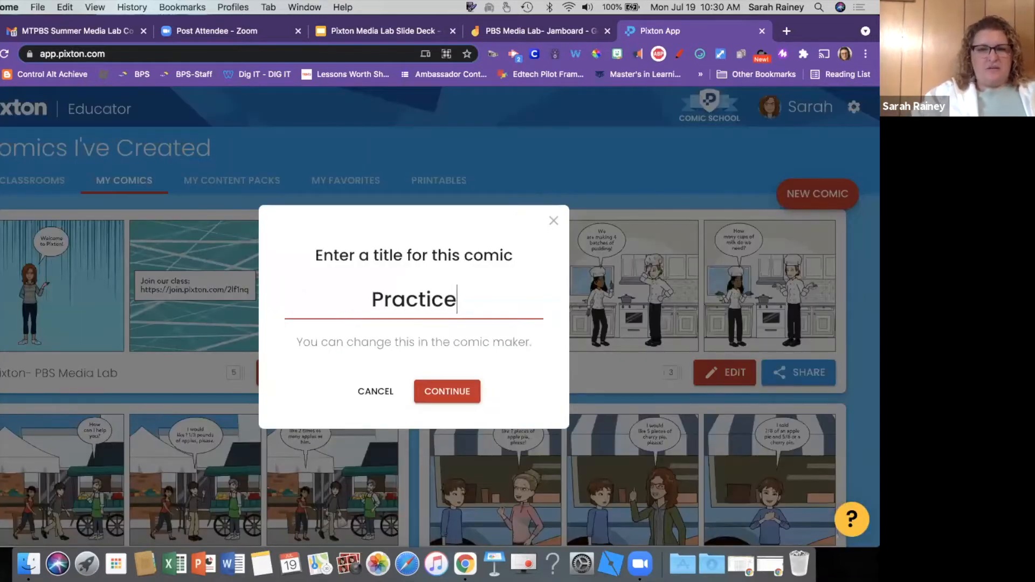
key(Return)
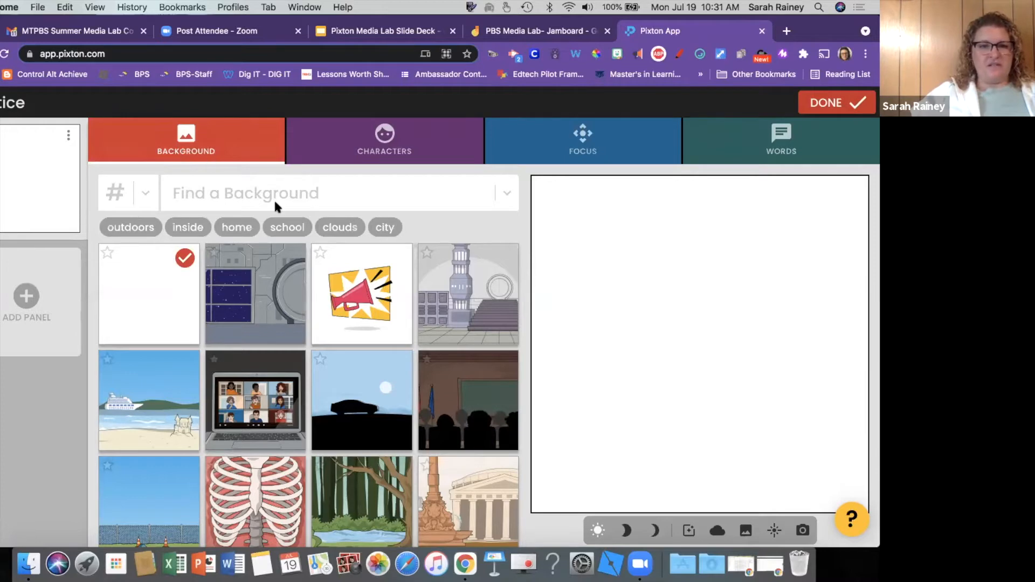
Browse the list of keywords available for finding a background
click(506, 200)
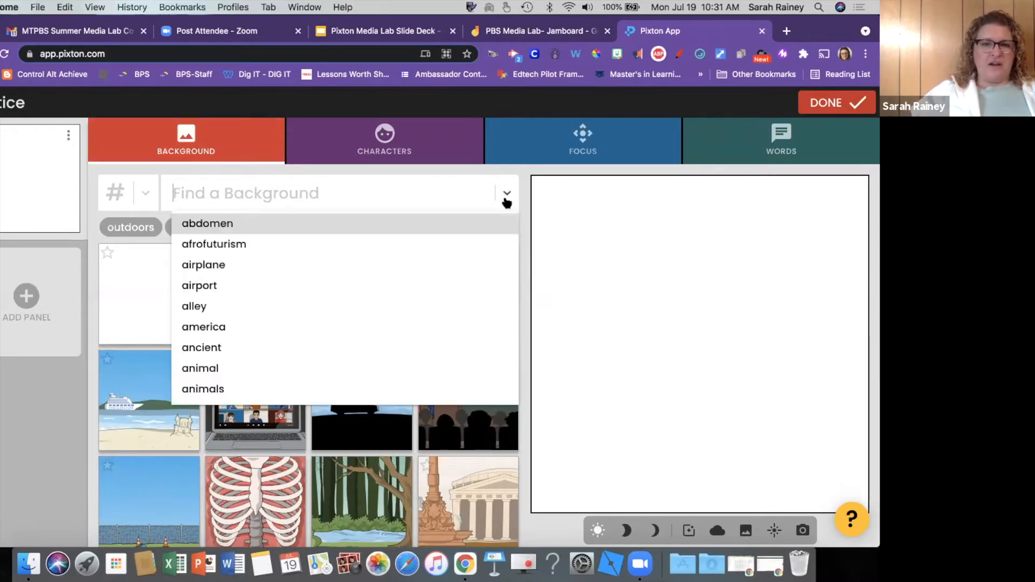
scroll(472, 291, down, 3)
scroll(473, 292, up, 3)
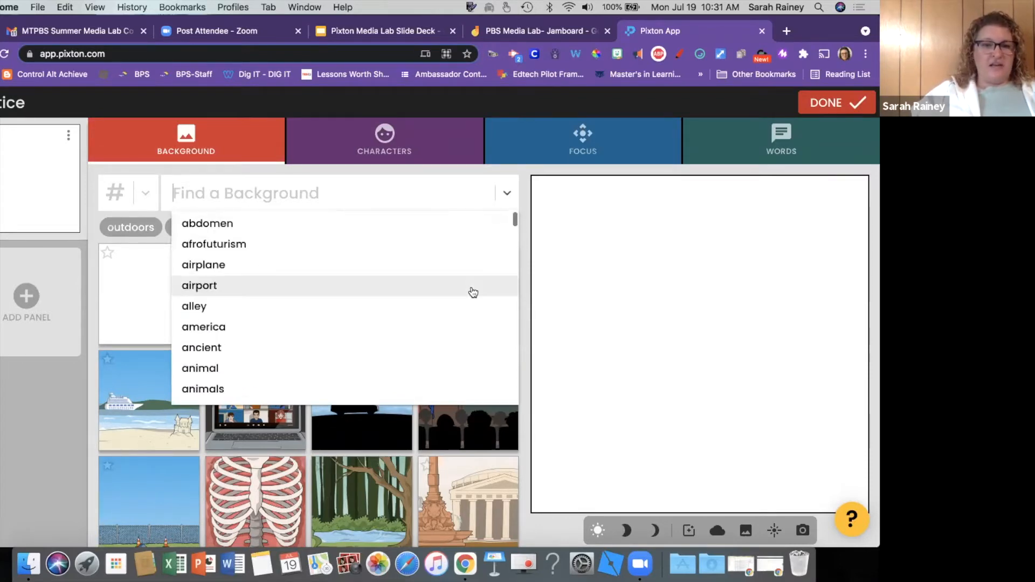
click(504, 194)
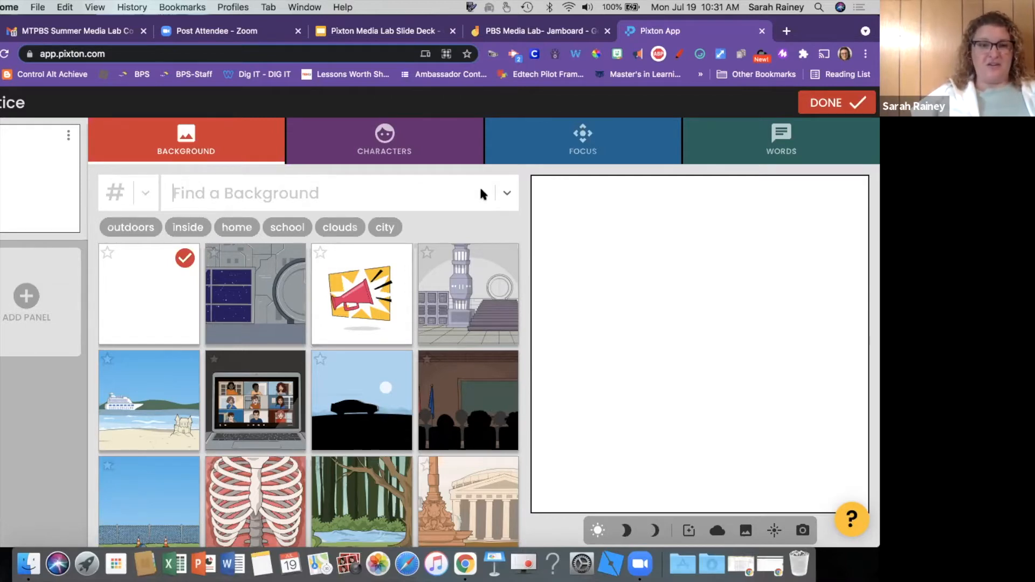
Filter the backgrounds by the Growth Mindset theme and apply the art room scene with easels to the panel
click(145, 195)
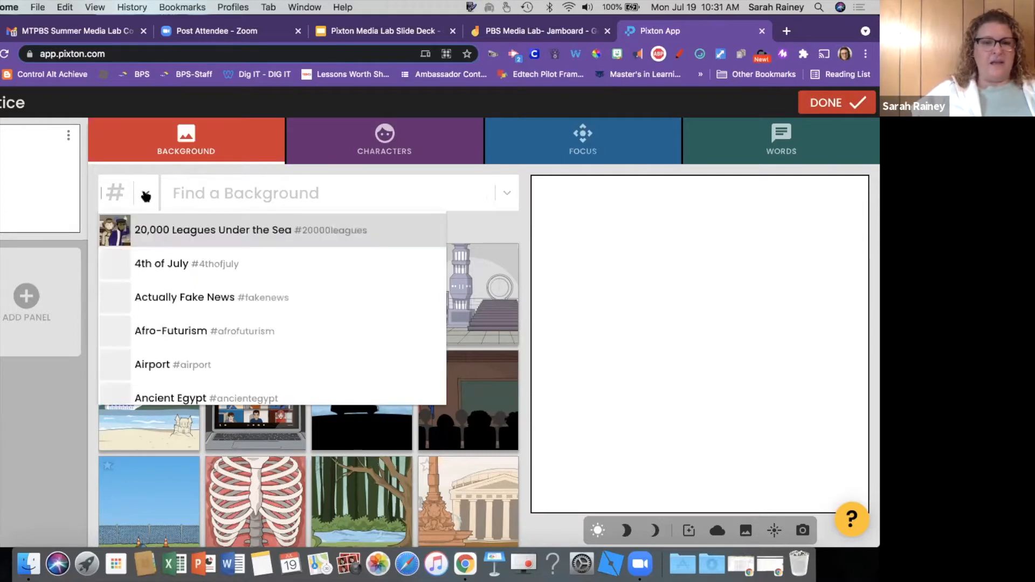
scroll(273, 307, down, 5)
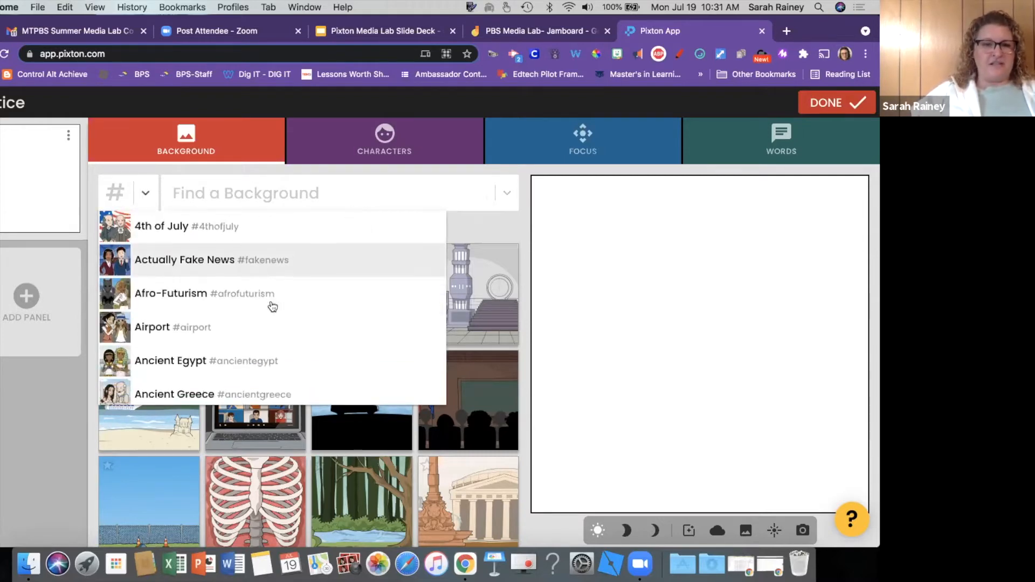
scroll(273, 306, up, 2)
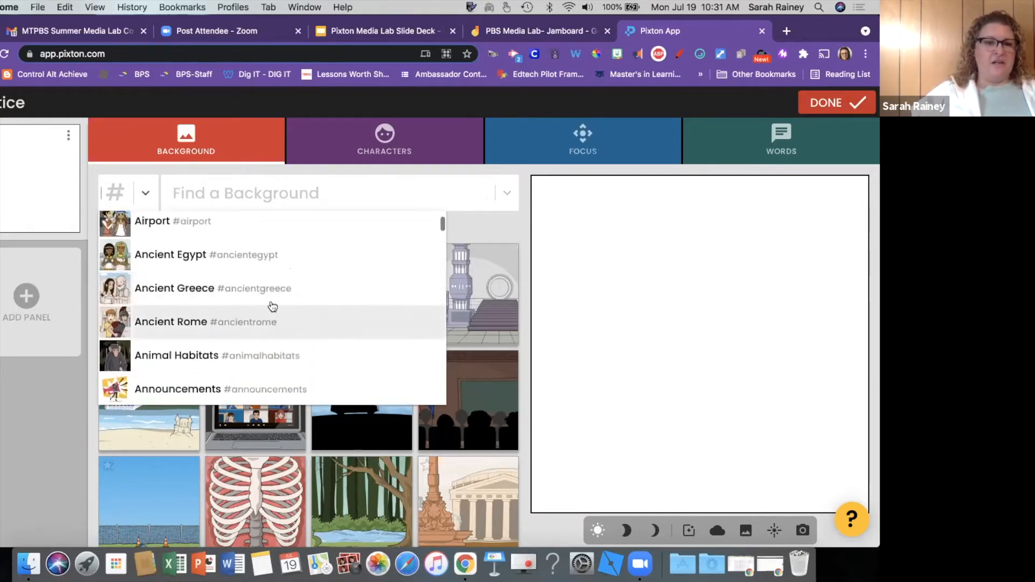
scroll(256, 286, down, 3)
scroll(257, 290, down, 5)
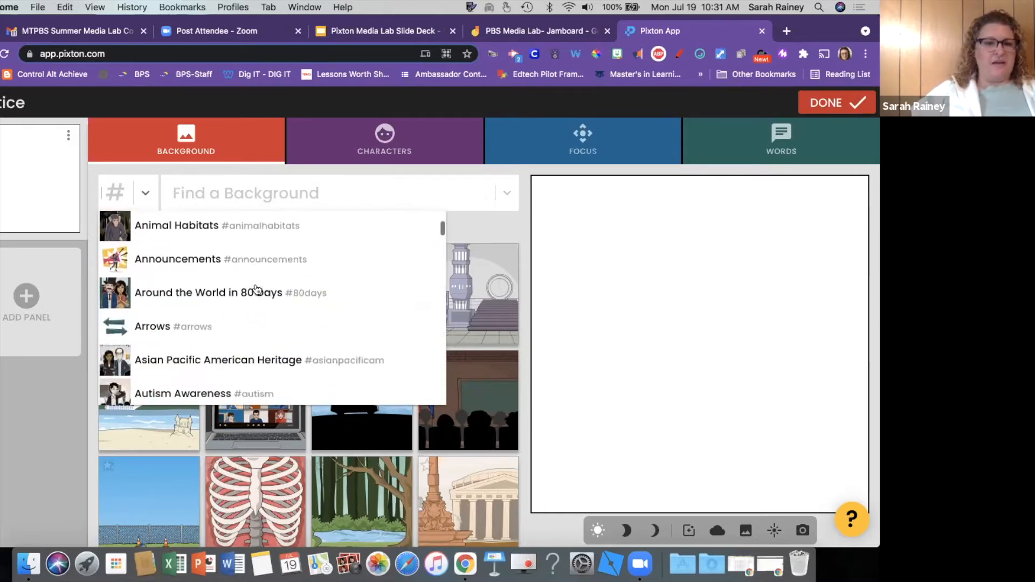
scroll(256, 290, down, 7)
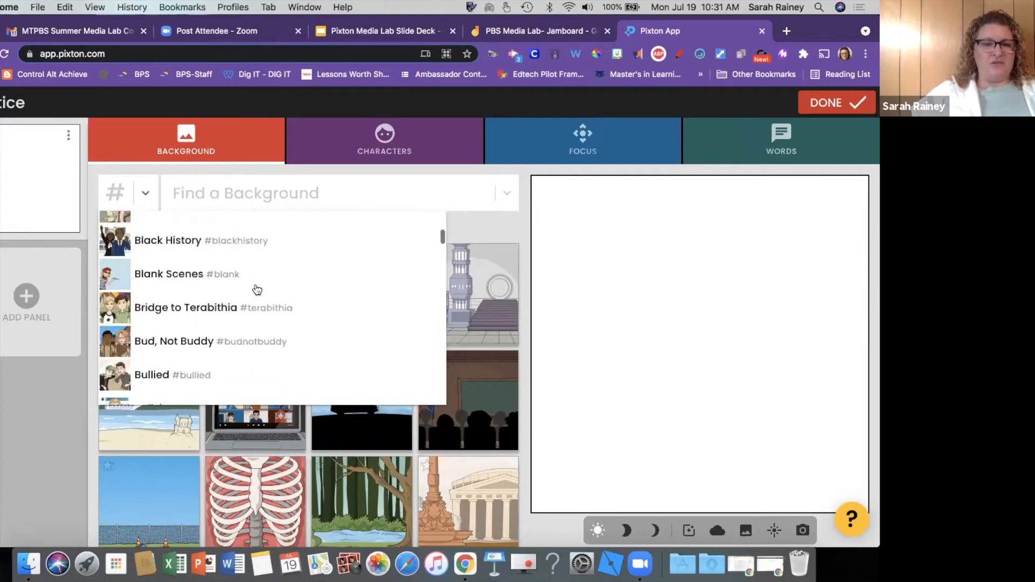
scroll(258, 290, down, 6)
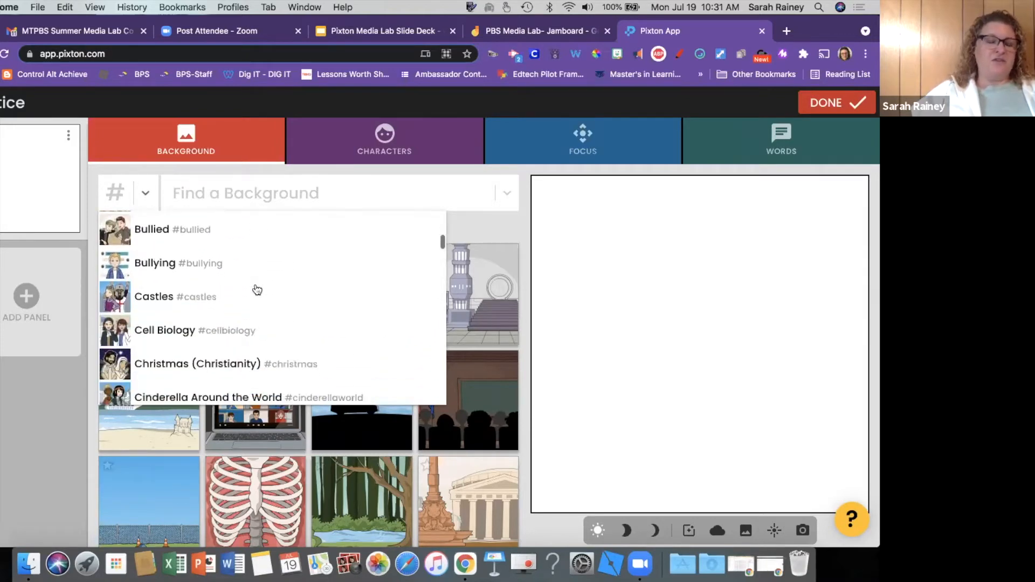
scroll(257, 290, down, 3)
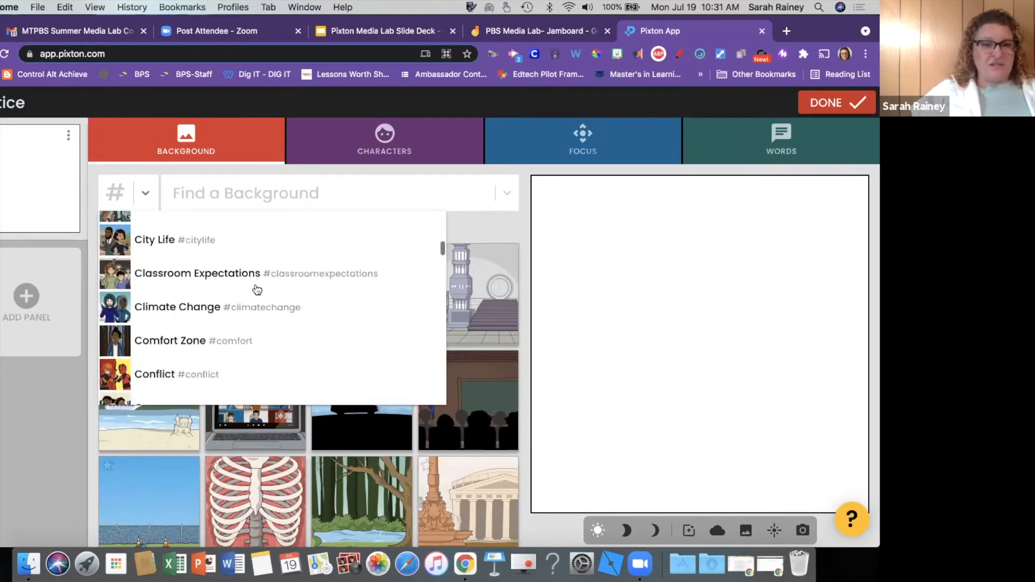
scroll(257, 290, down, 8)
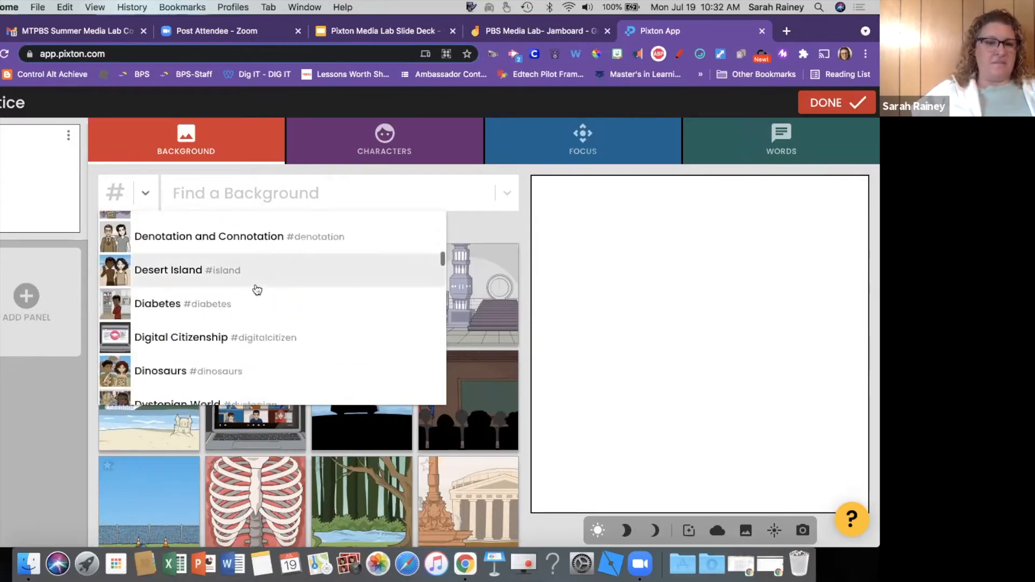
scroll(258, 290, down, 6)
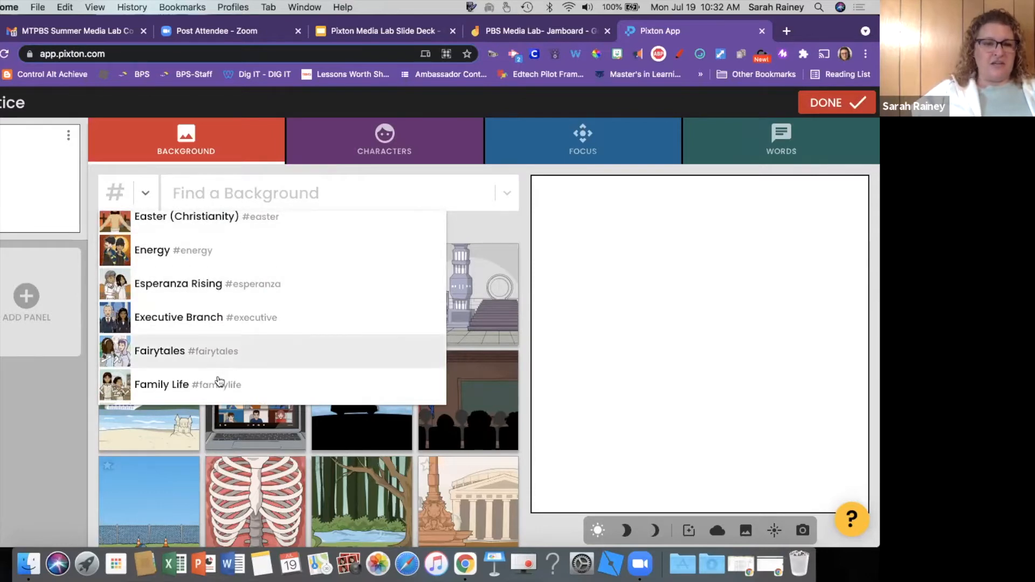
scroll(218, 382, down, 6)
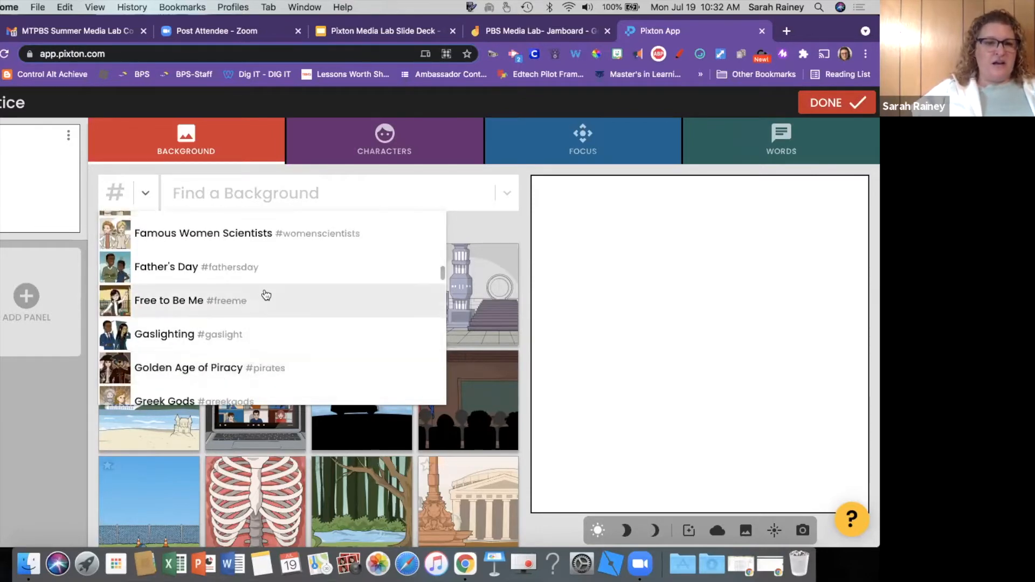
scroll(266, 295, down, 5)
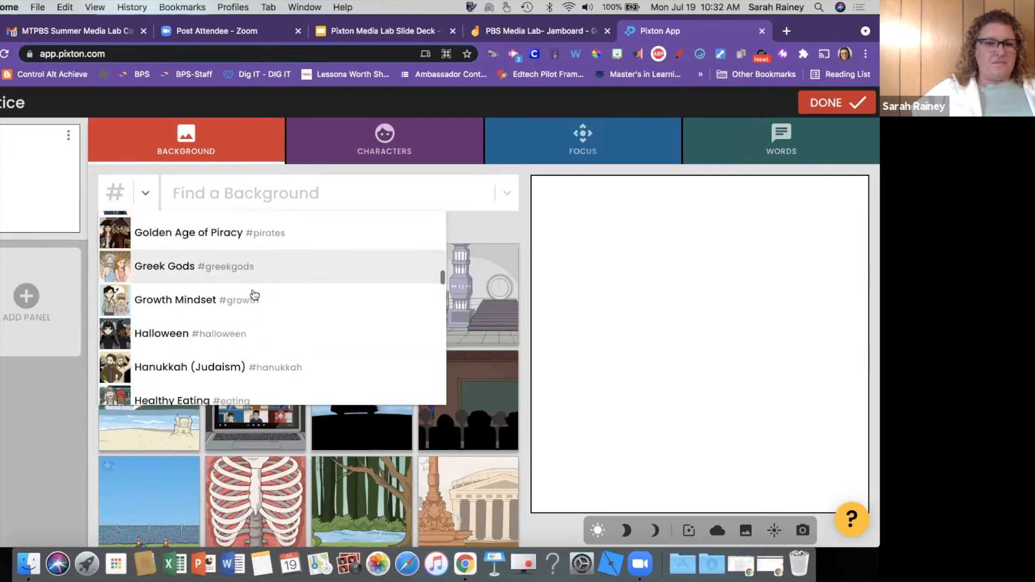
scroll(255, 294, up, 1)
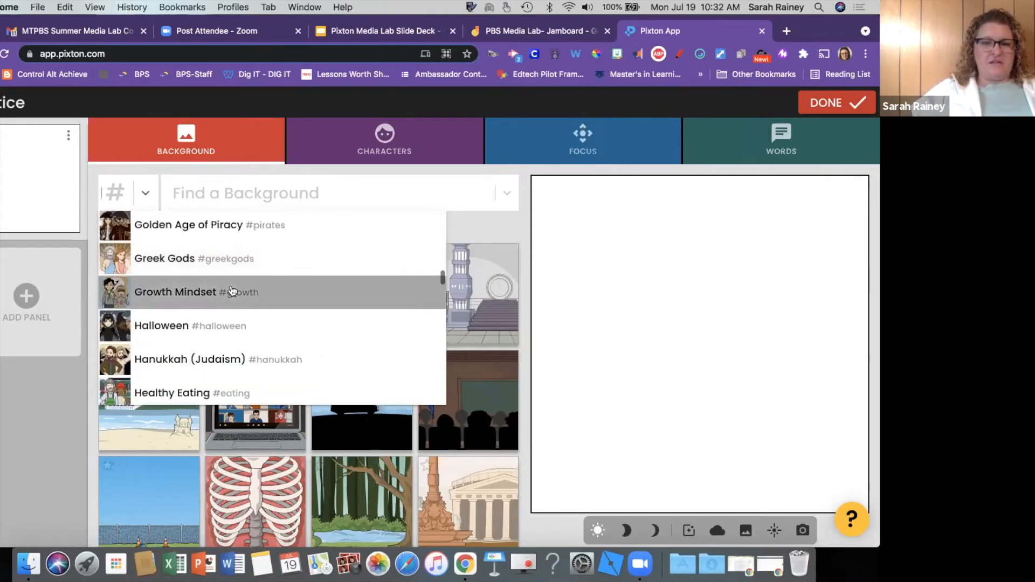
click(232, 293)
scroll(290, 483, down, 1)
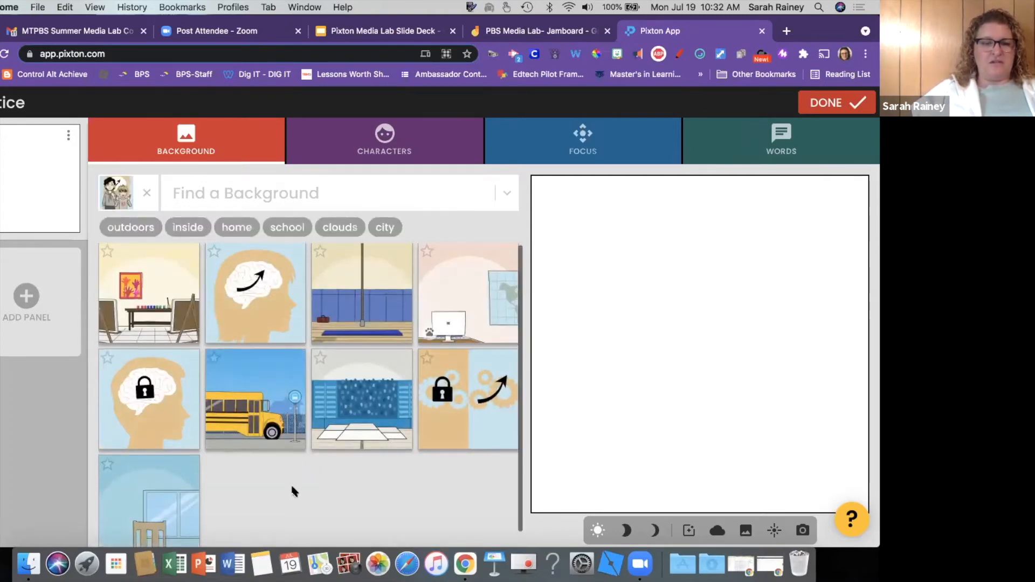
click(142, 298)
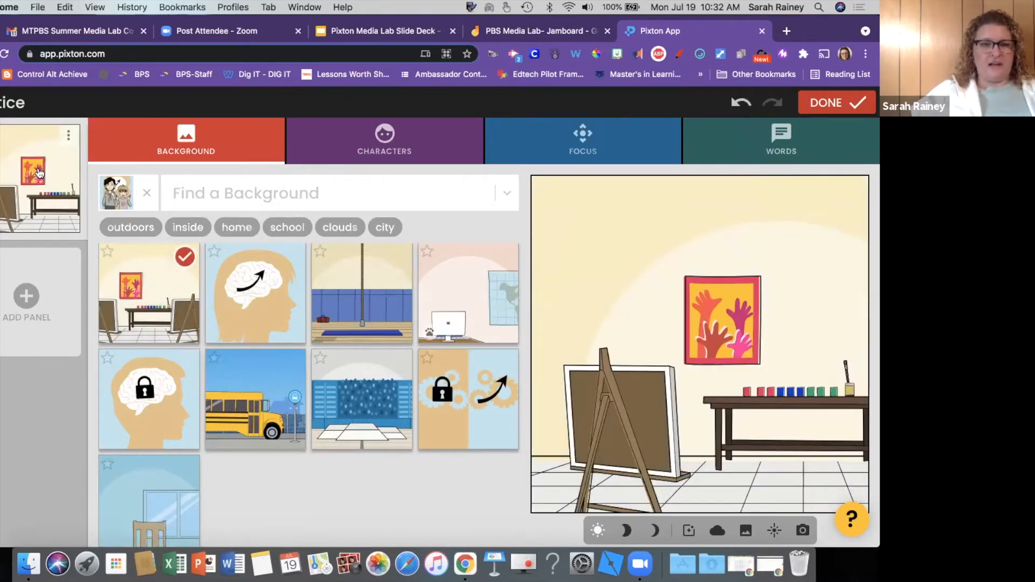
Examine the class's student avatars available as characters, and return to the general character selection
click(390, 156)
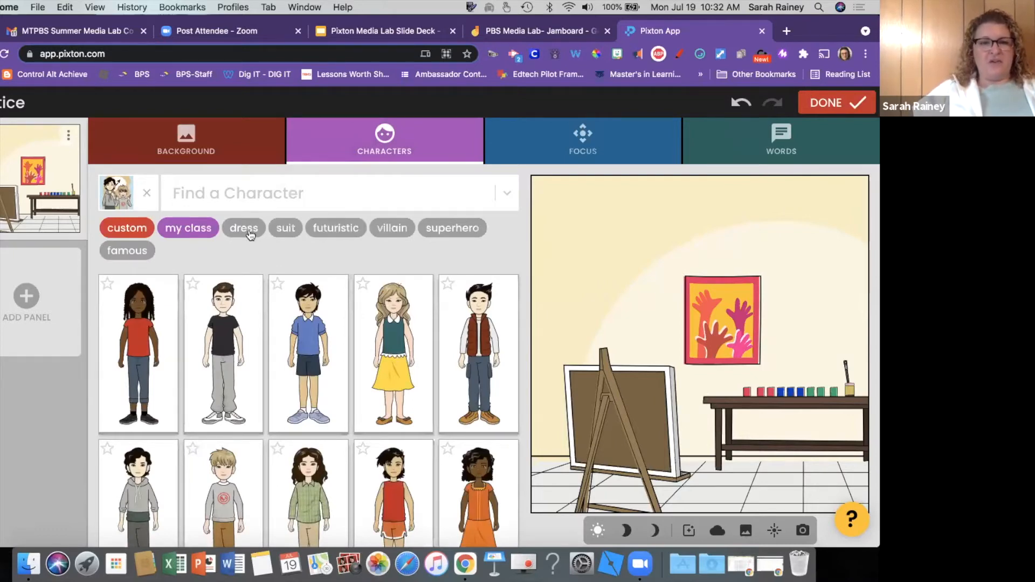
click(189, 231)
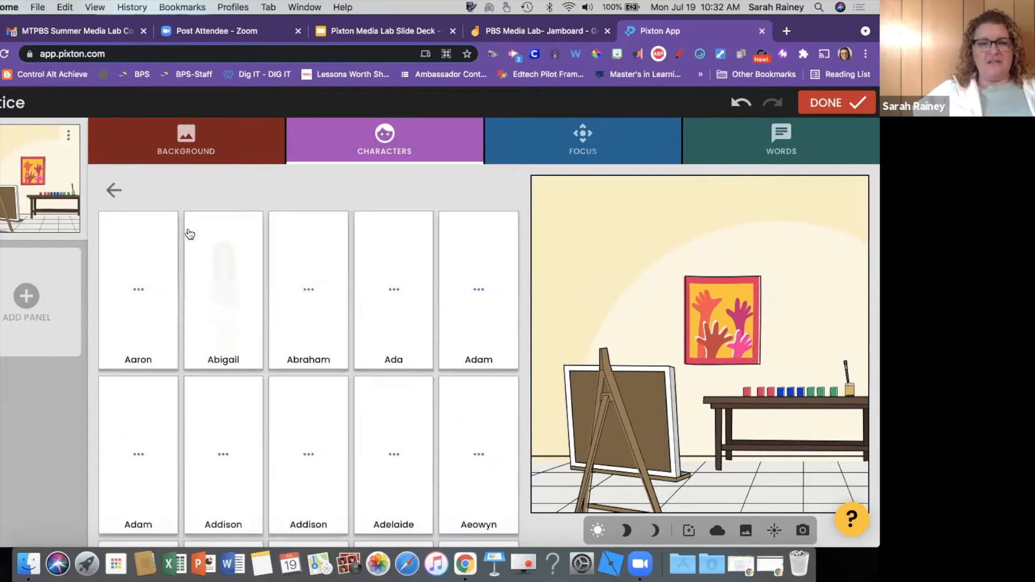
scroll(281, 345, down, 10)
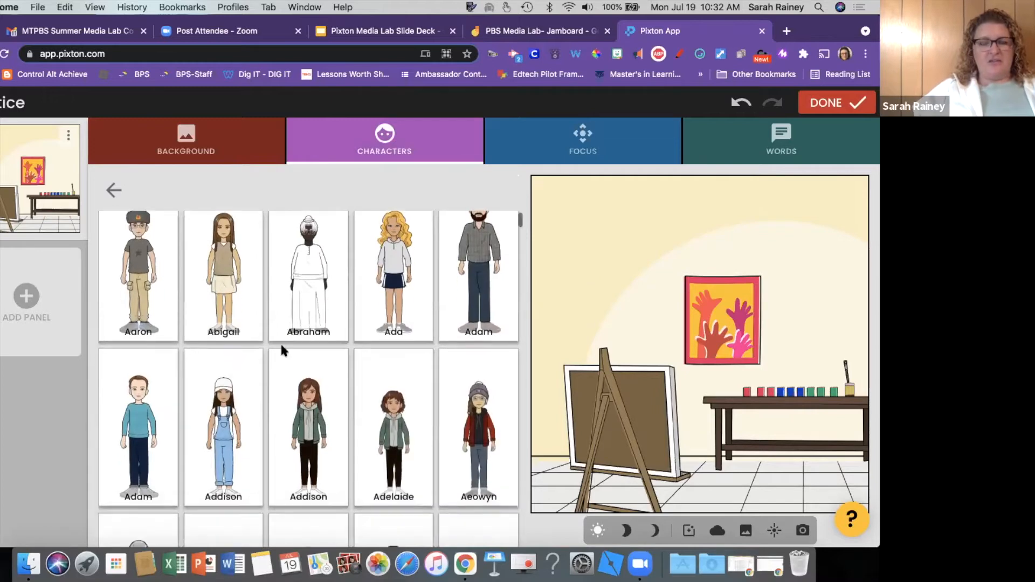
scroll(281, 348, down, 8)
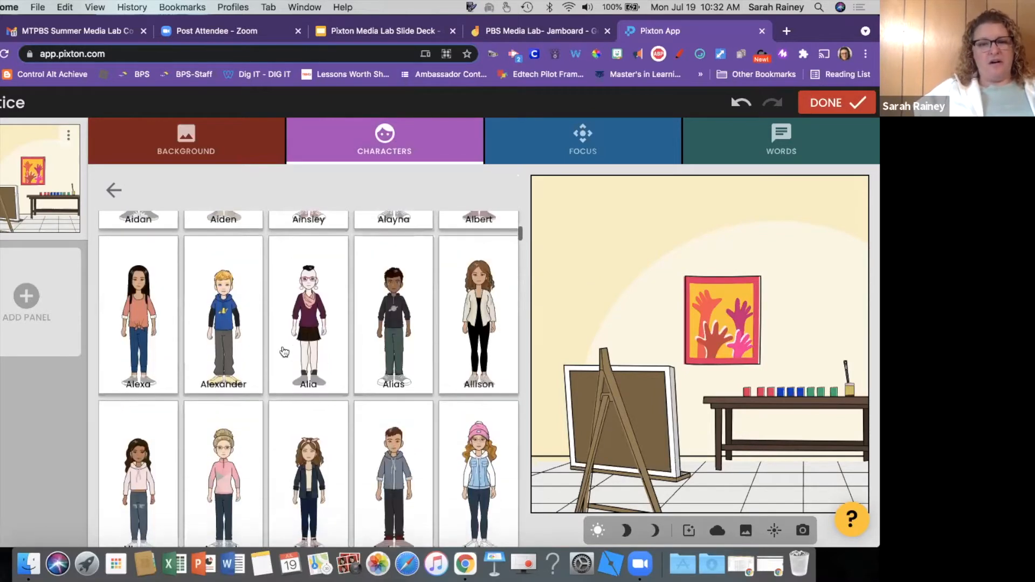
scroll(281, 347, down, 4)
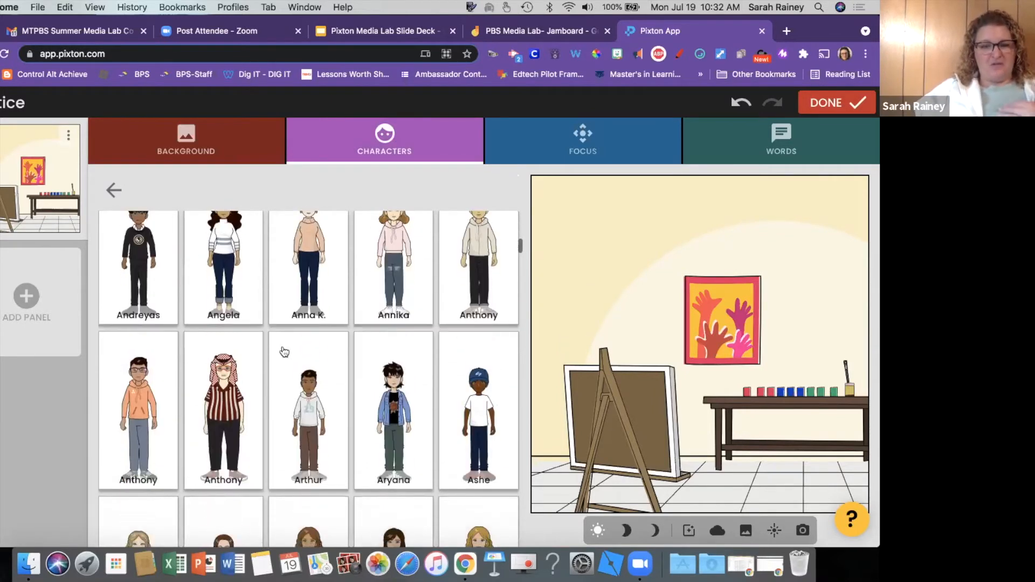
scroll(284, 352, down, 6)
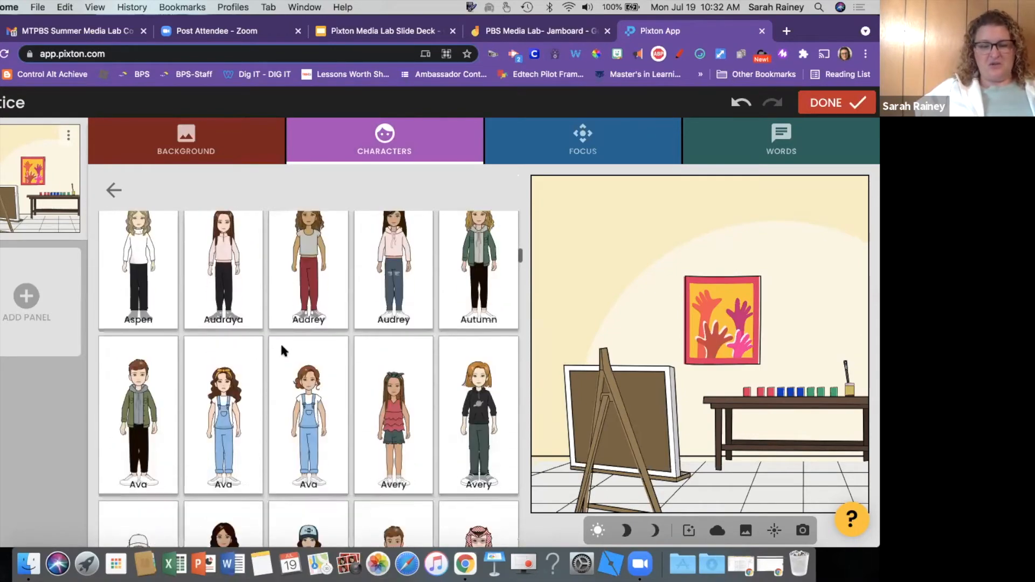
scroll(281, 347, up, 20)
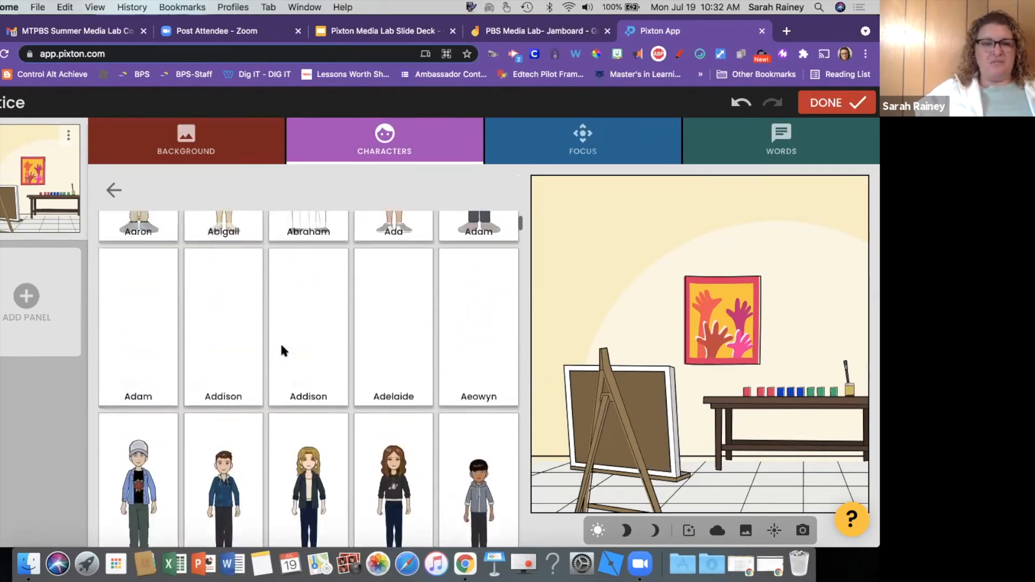
click(113, 190)
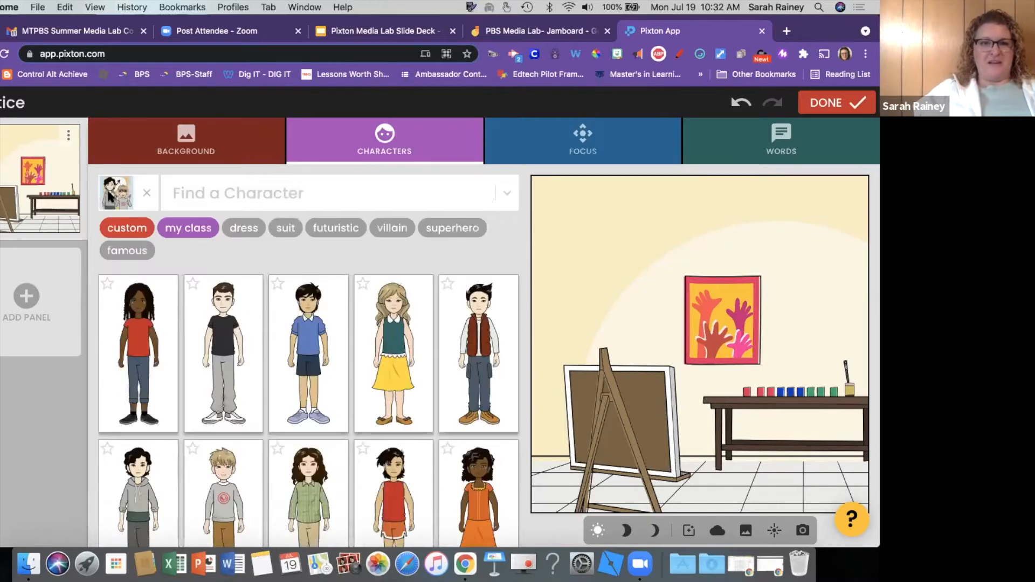
Browse the keywords for finding a character and display the focus options for the art room panel
click(508, 195)
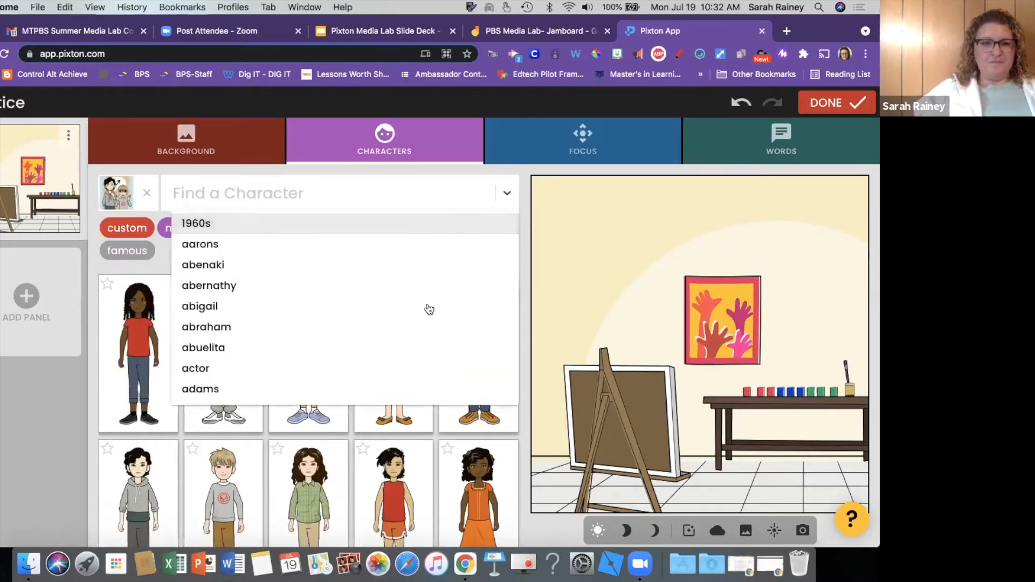
scroll(441, 251, down, 3)
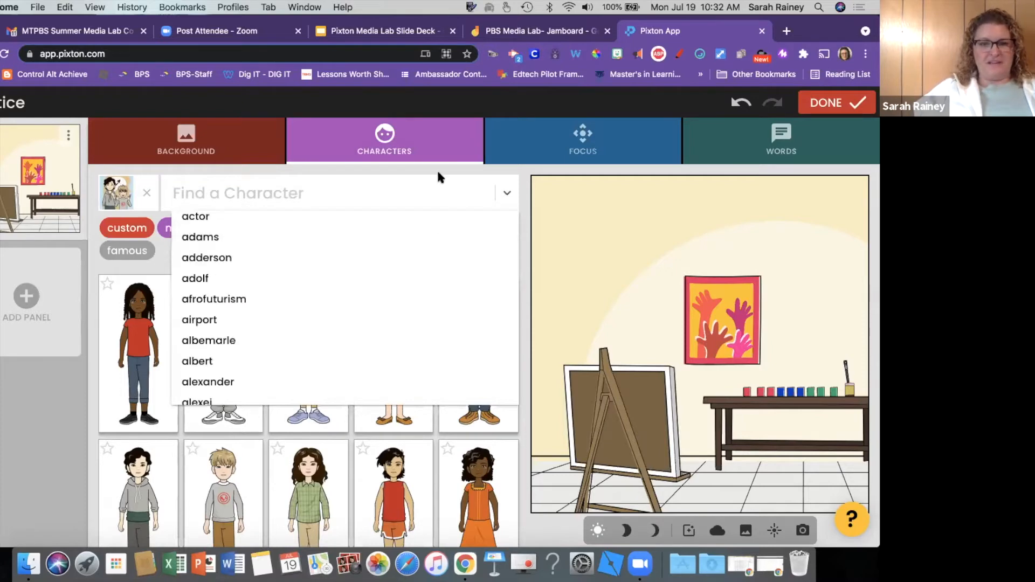
click(578, 154)
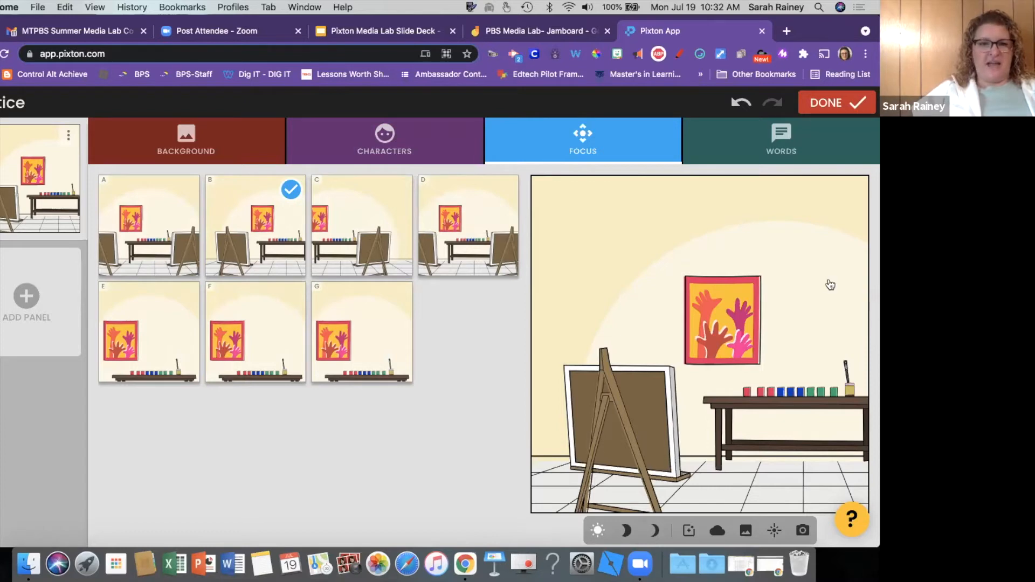
Apply focus option G to the art room panel and finish the comic after viewing its caption options
click(361, 344)
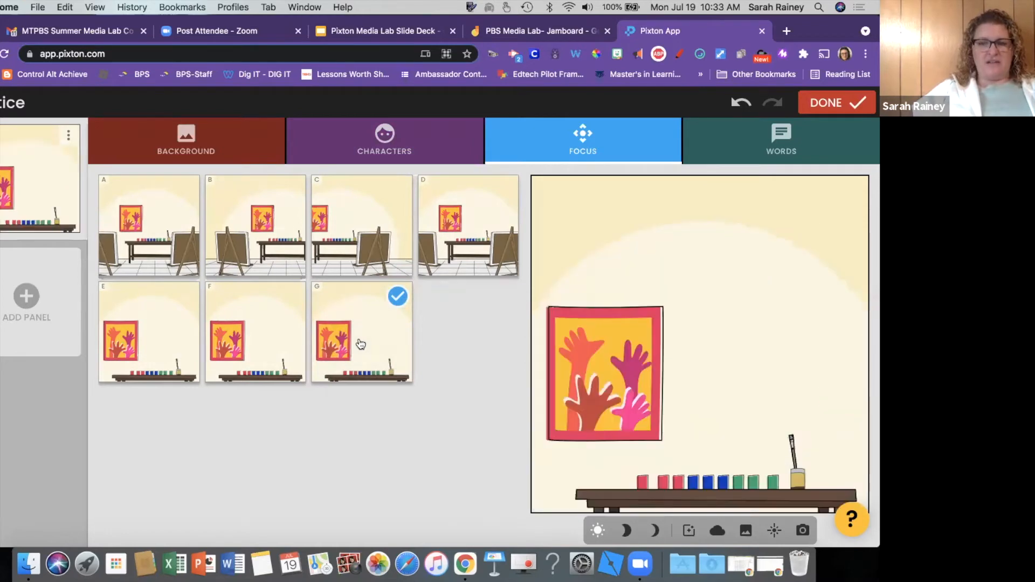
click(777, 139)
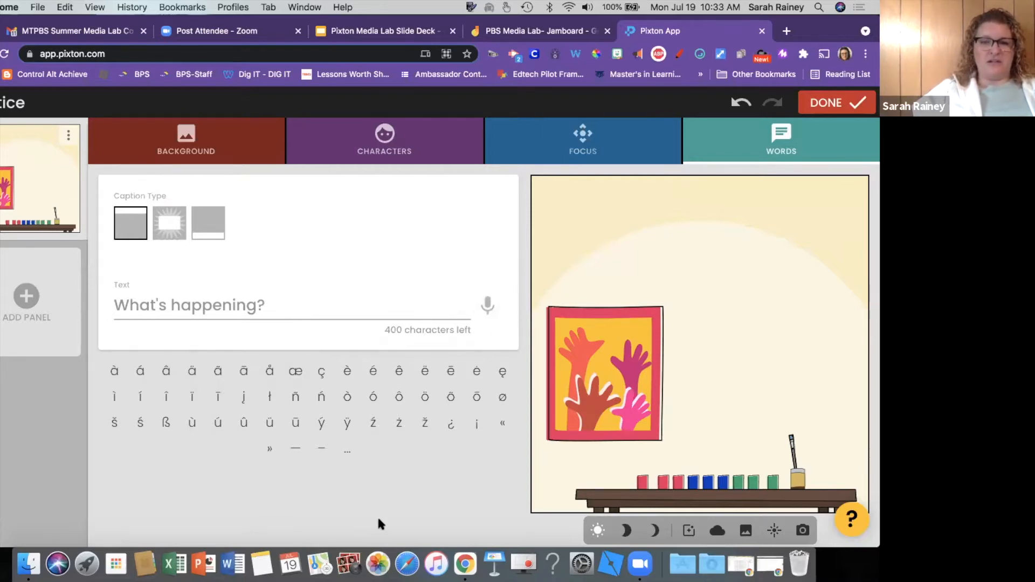
click(833, 105)
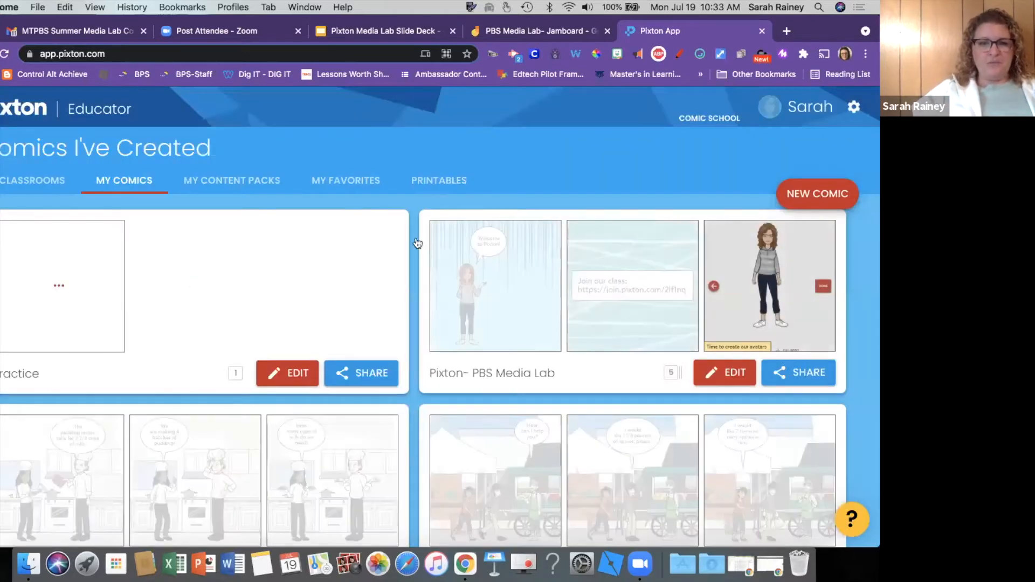
Look through the created comics and open the PBS Media Lab classroom from the list of classrooms
scroll(216, 259, down, 5)
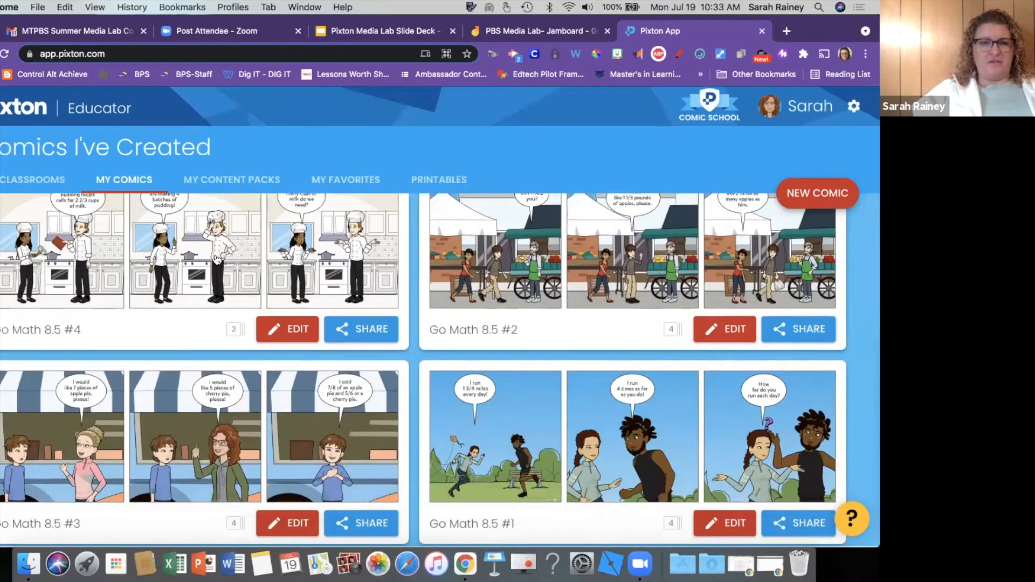
scroll(218, 162, up, 5)
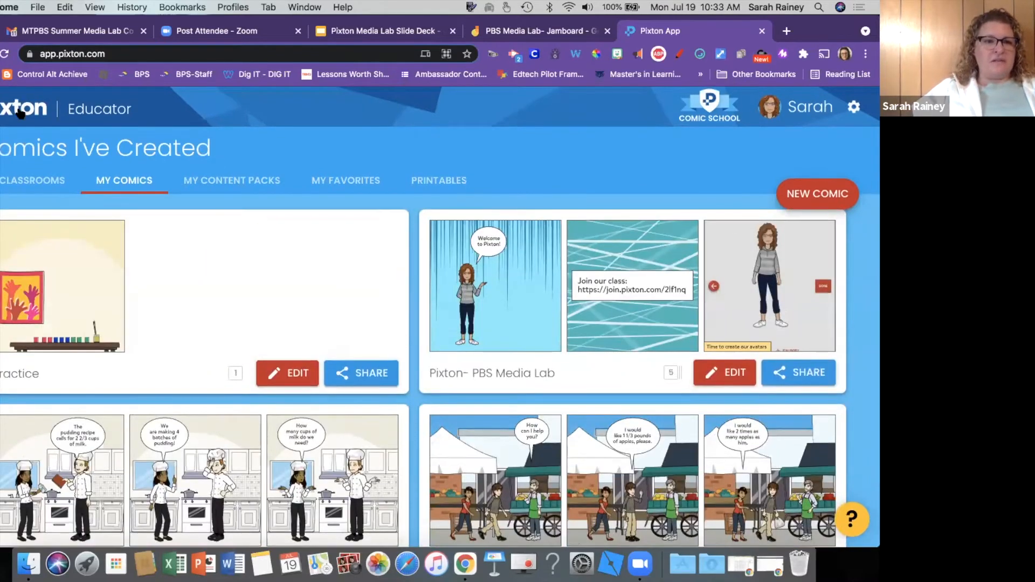
click(16, 180)
scroll(6, 315, down, 6)
scroll(91, 376, down, 3)
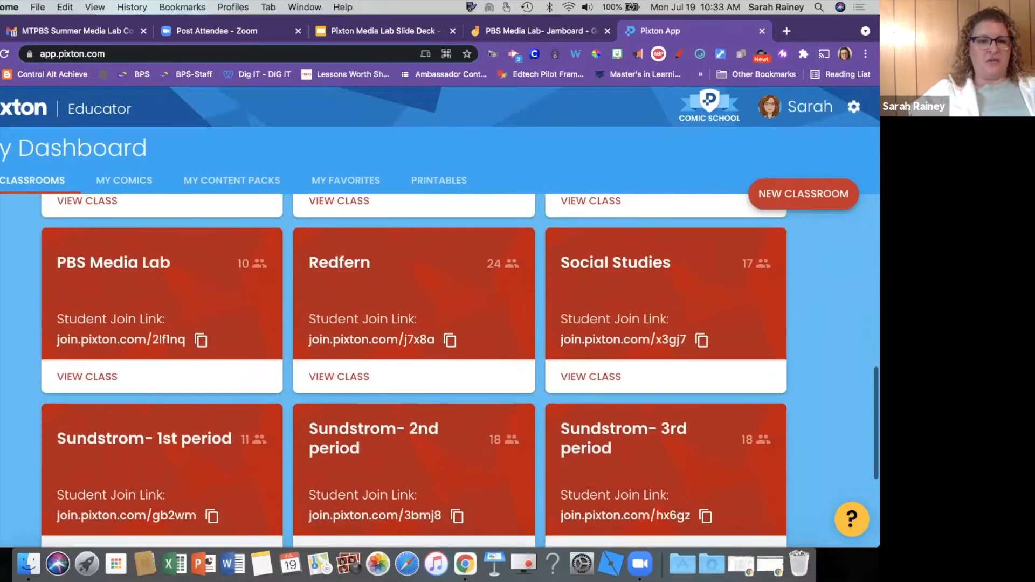
click(91, 376)
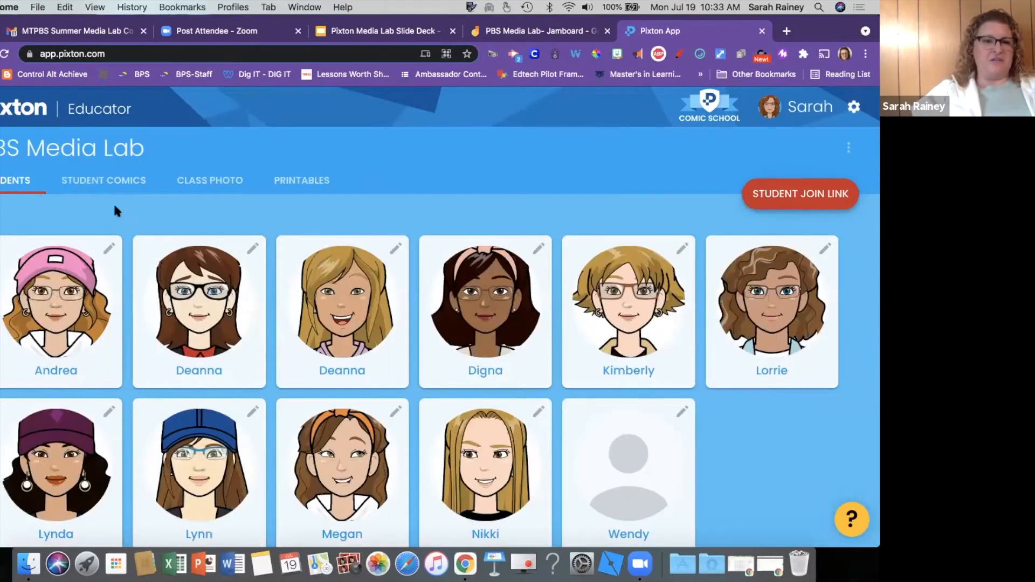
Browse the student comics made in the PBS Media Lab class
click(109, 180)
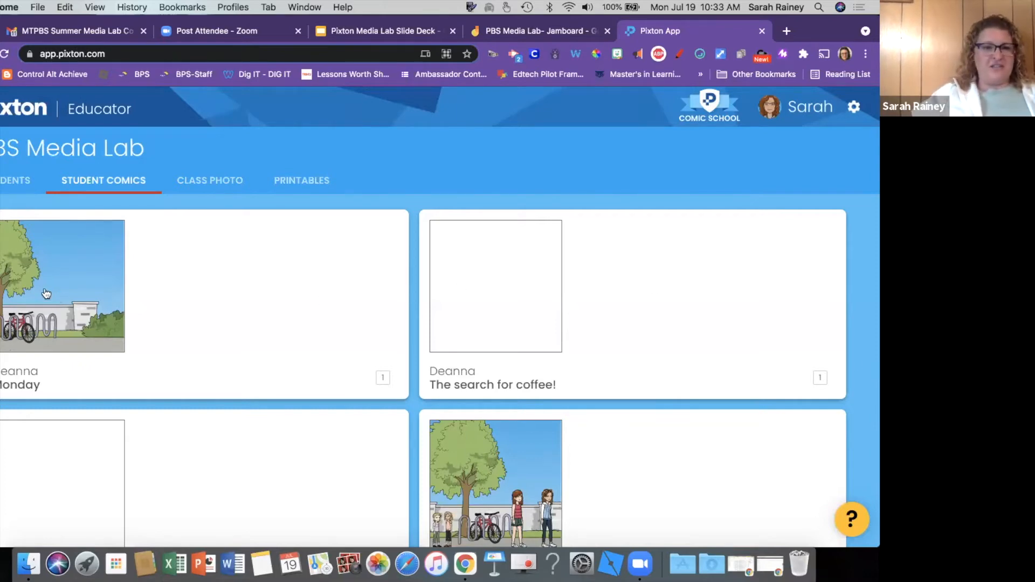
scroll(630, 273, down, 6)
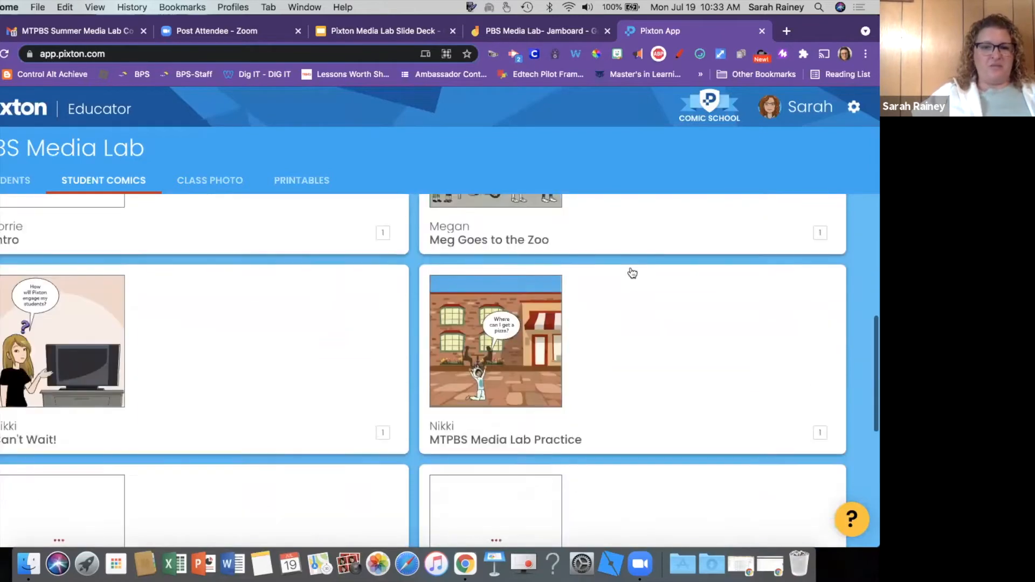
scroll(631, 273, down, 6)
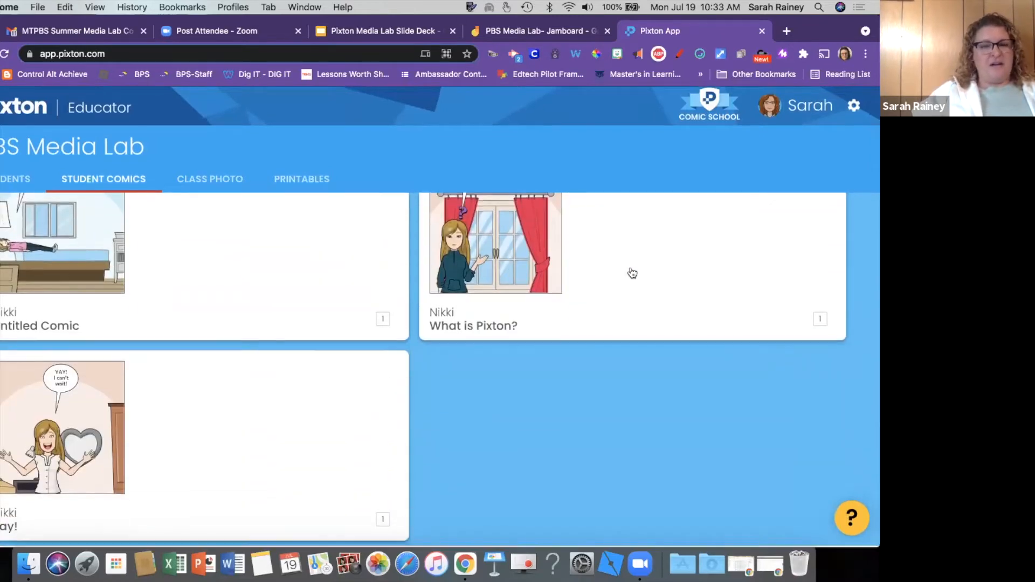
scroll(632, 273, up, 15)
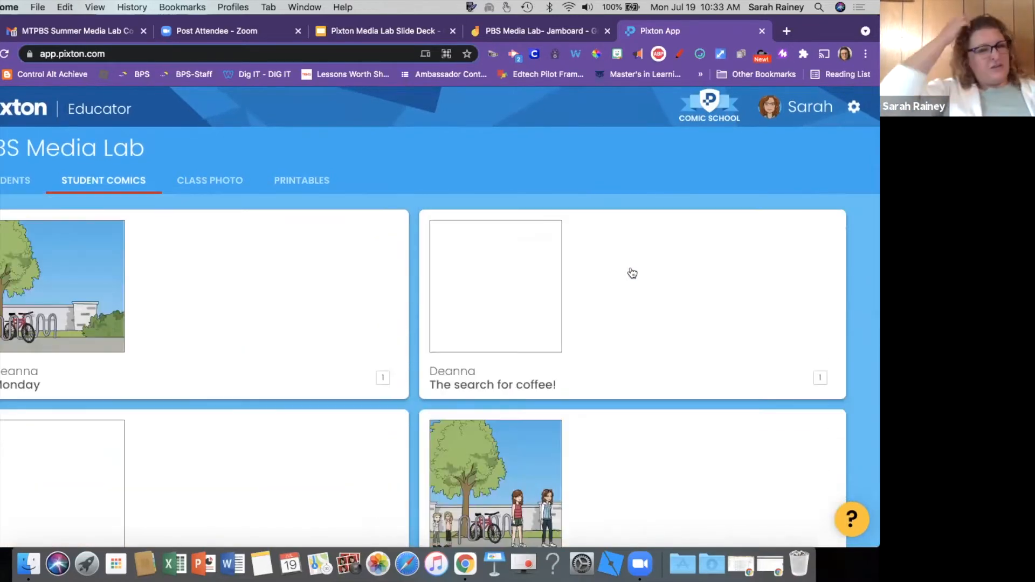
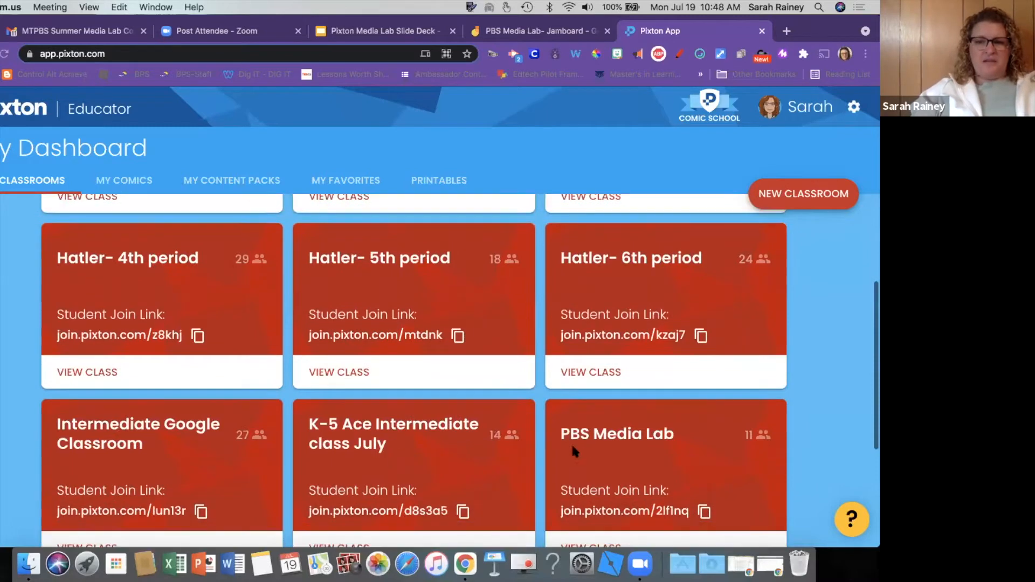
Reopen the PBS Media Lab classroom from the dashboard and display its student comics
click(583, 456)
click(591, 459)
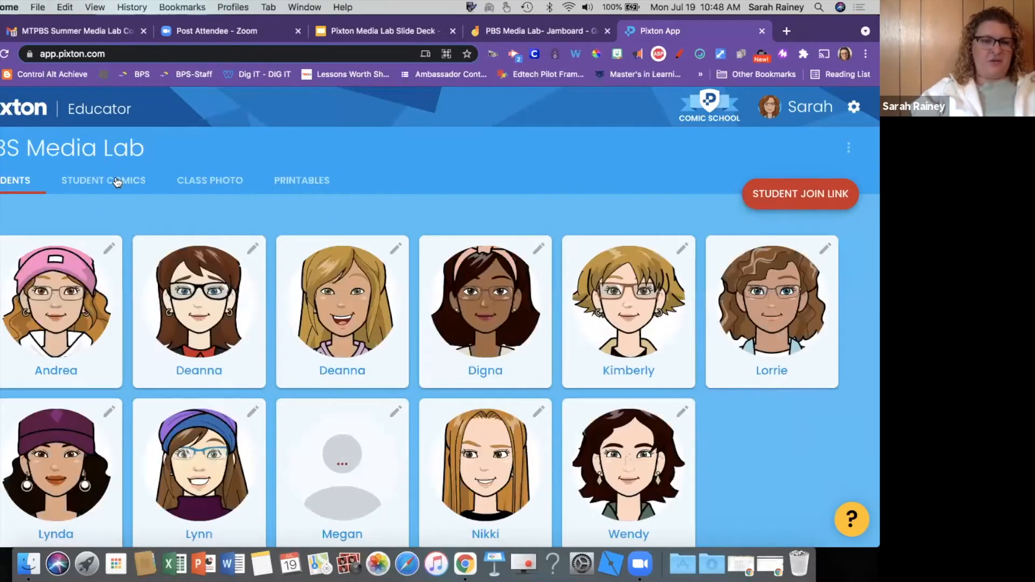
click(116, 180)
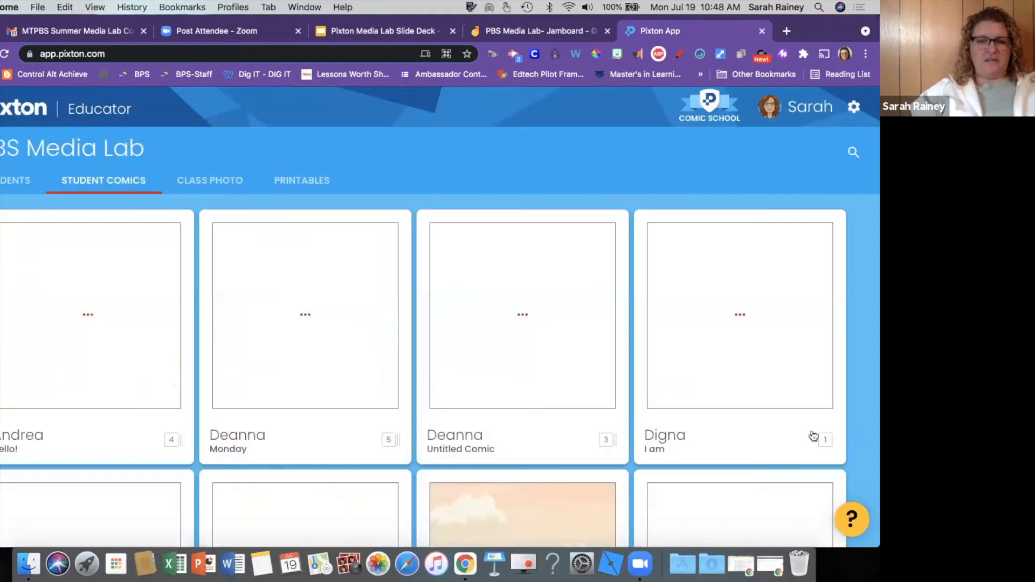
Examine the whole collection of the class's student comics, checking their cover panels and titles
scroll(812, 434, down, 2)
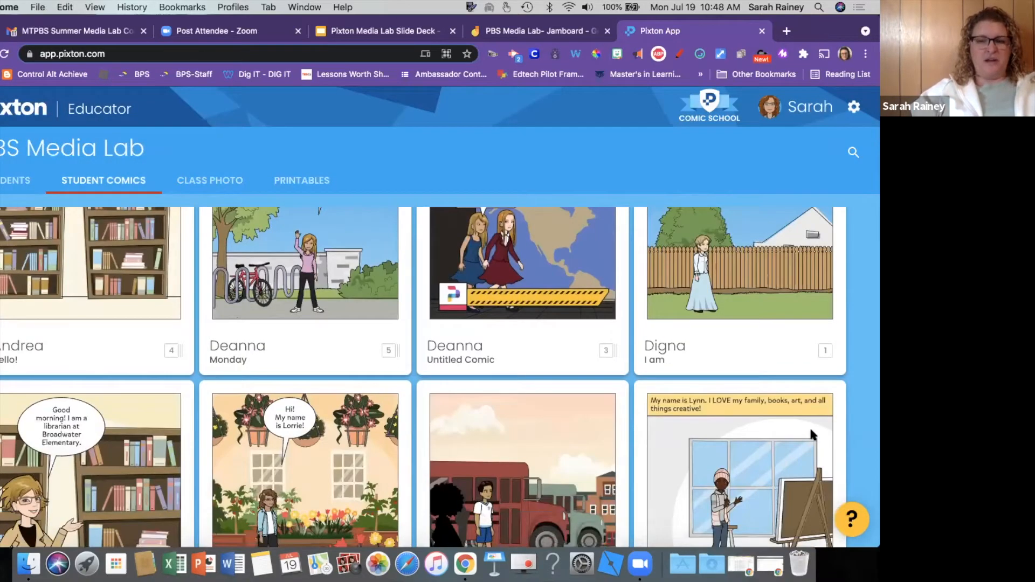
scroll(812, 433, down, 1)
scroll(813, 434, down, 5)
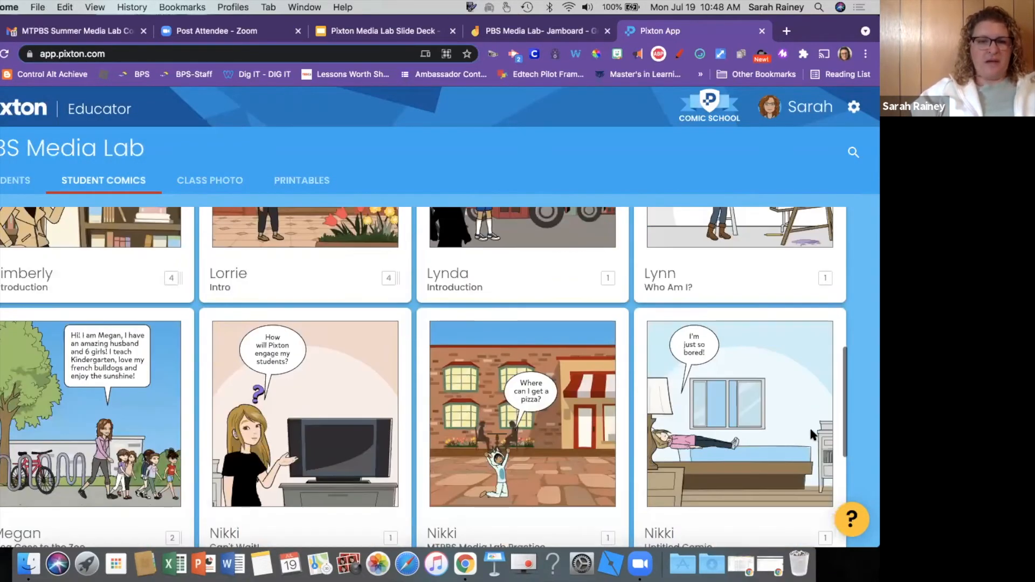
scroll(813, 434, down, 5)
scroll(813, 434, up, 5)
scroll(810, 426, up, 3)
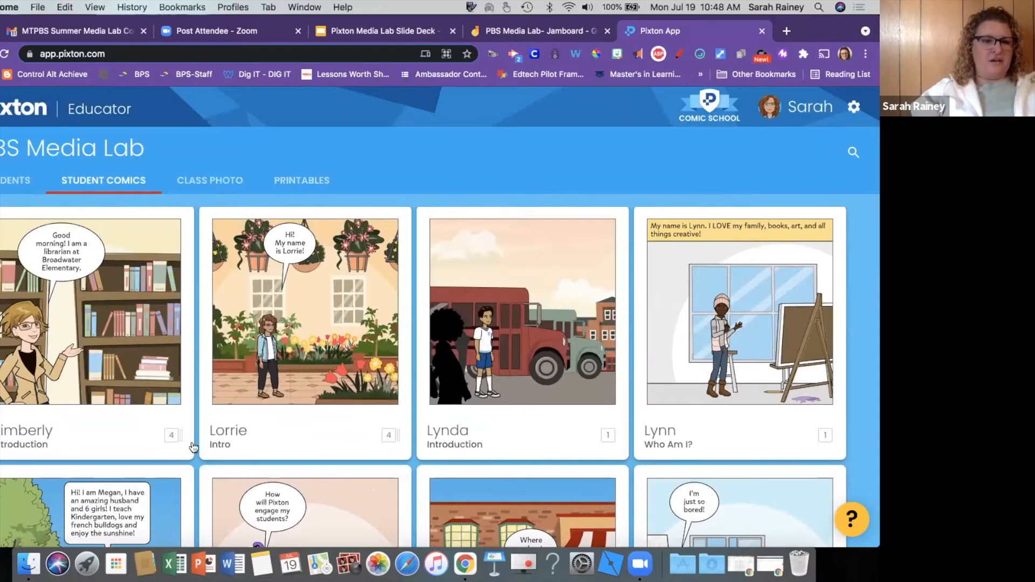
scroll(194, 447, up, 1)
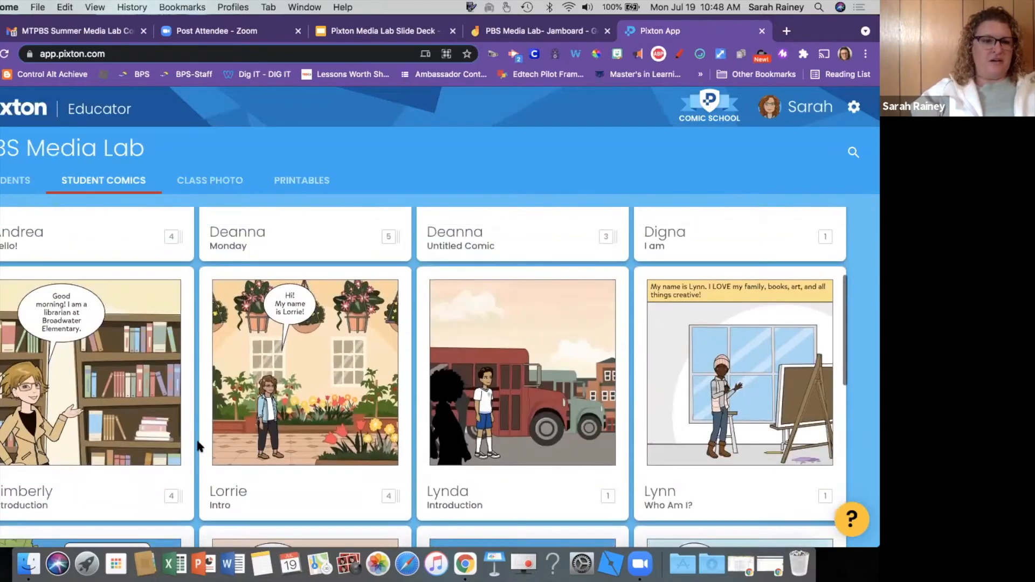
scroll(242, 398, up, 3)
scroll(279, 356, up, 1)
scroll(279, 356, down, 1)
Open the student comic "Monday", read through its panels, and activate its feedback field
click(278, 356)
scroll(279, 356, down, 2)
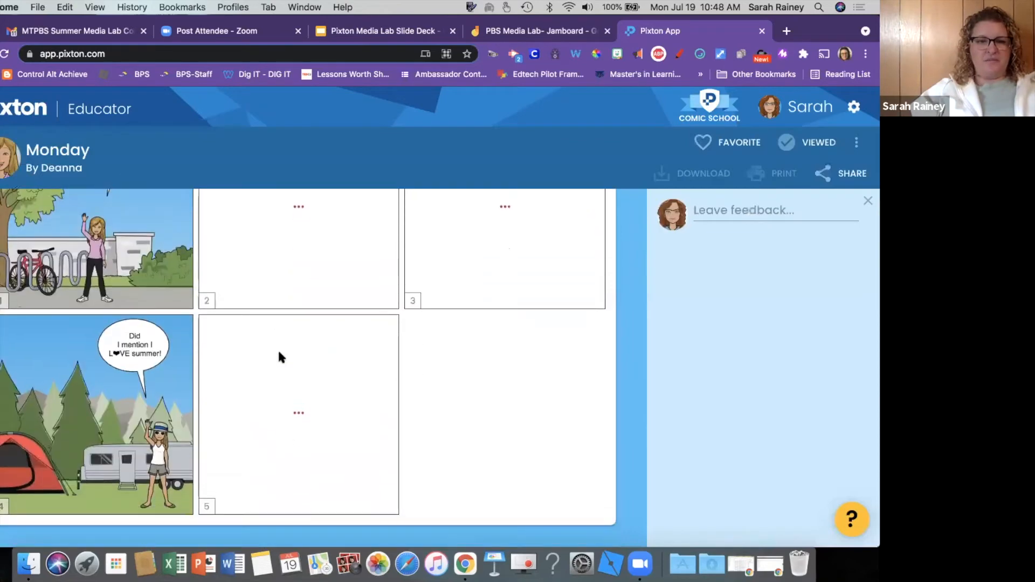
scroll(278, 357, up, 2)
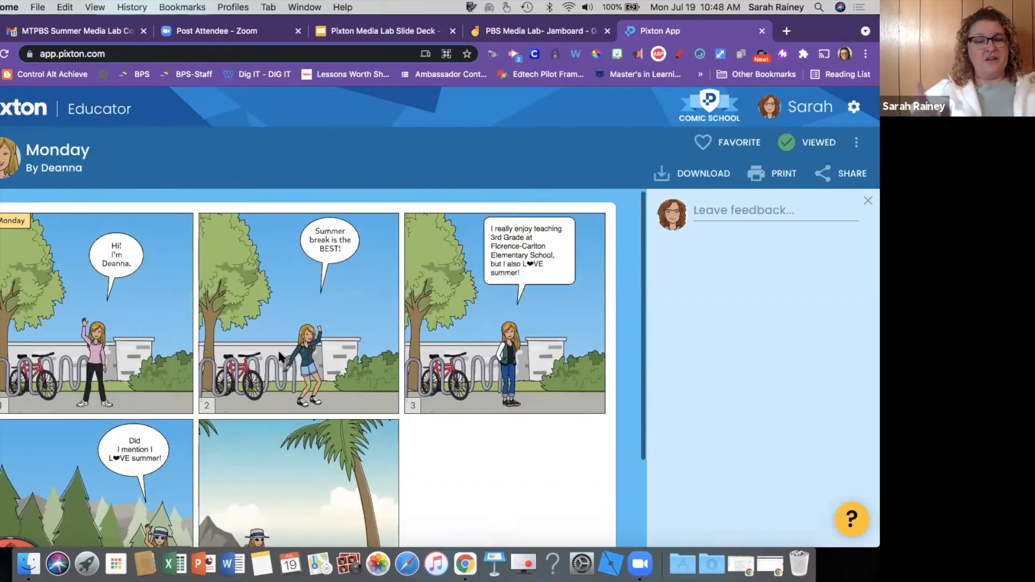
scroll(279, 357, down, 2)
scroll(279, 357, up, 1)
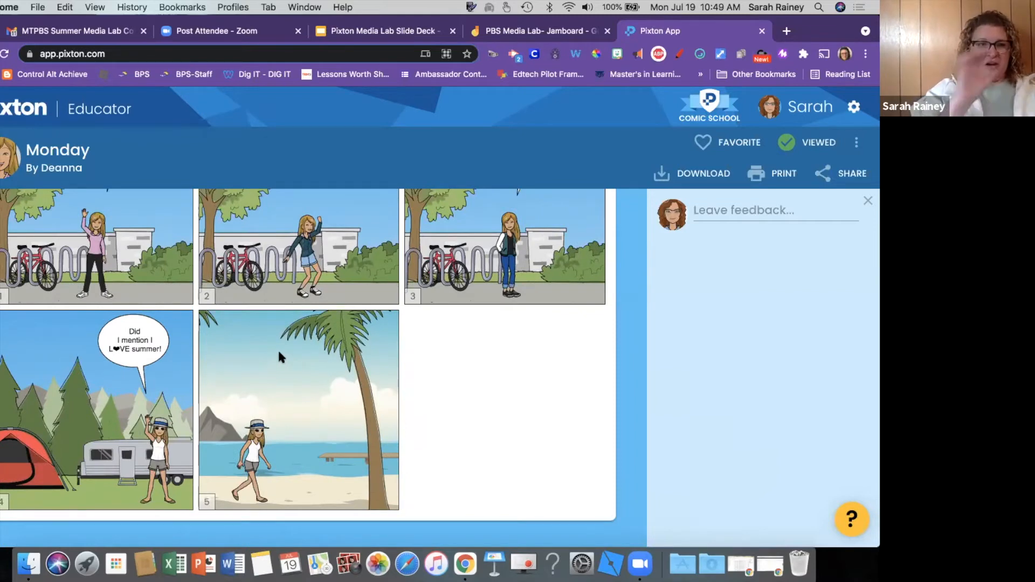
scroll(263, 267, up, 3)
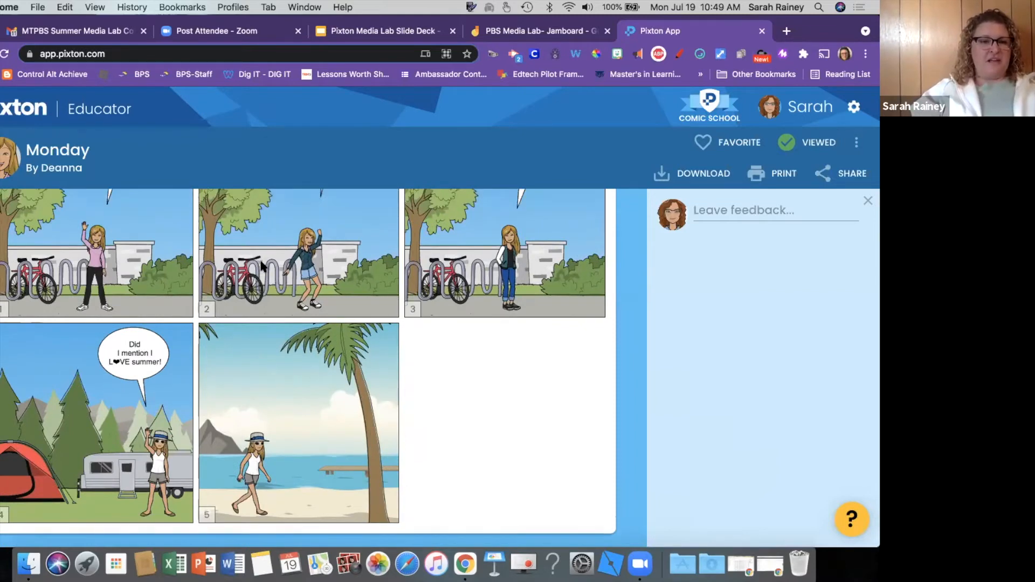
scroll(263, 267, down, 1)
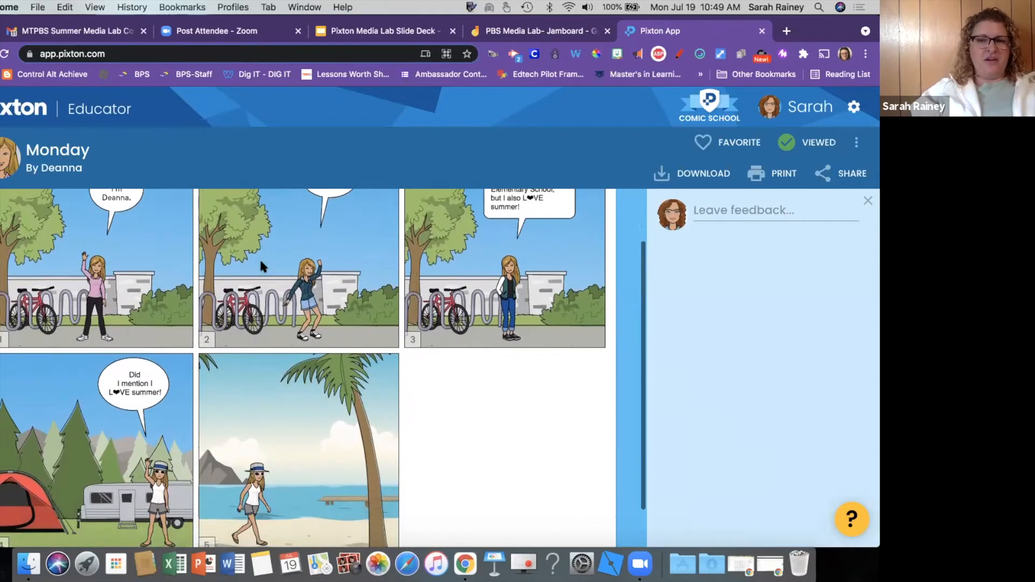
click(732, 206)
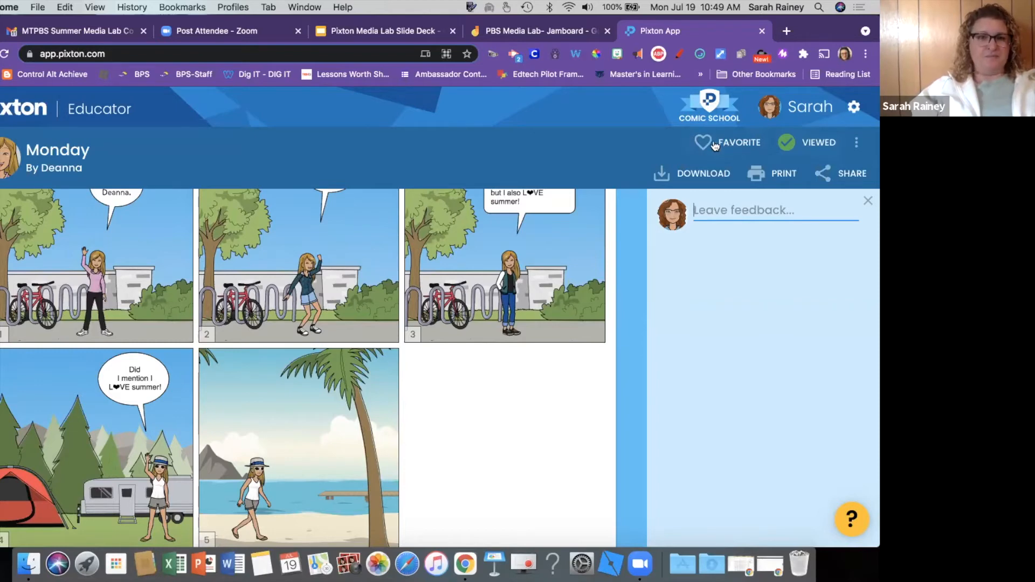
Return to the class's student comics and locate the viewed "Monday" comic in the list
click(1, 158)
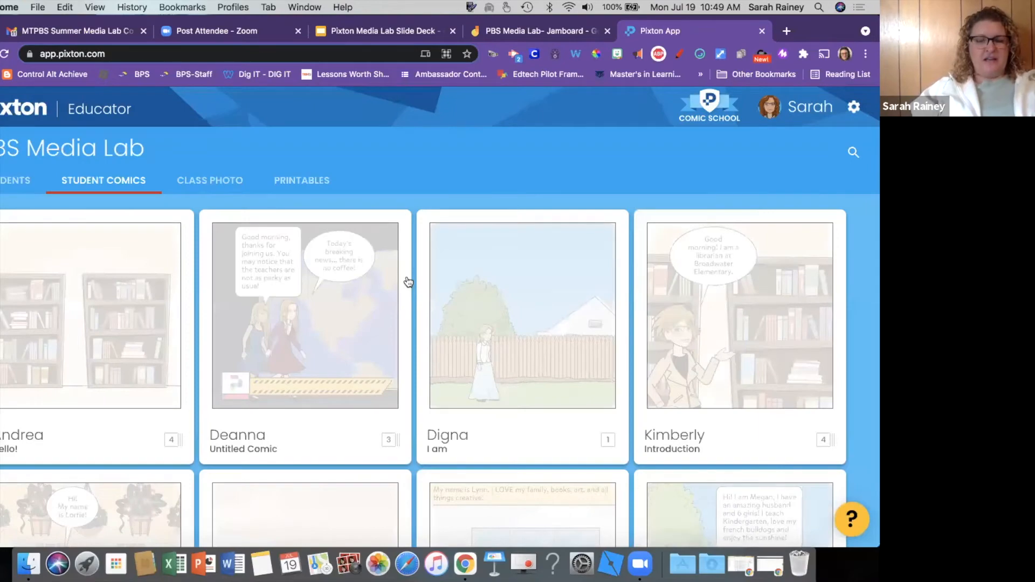
scroll(485, 302, down, 2)
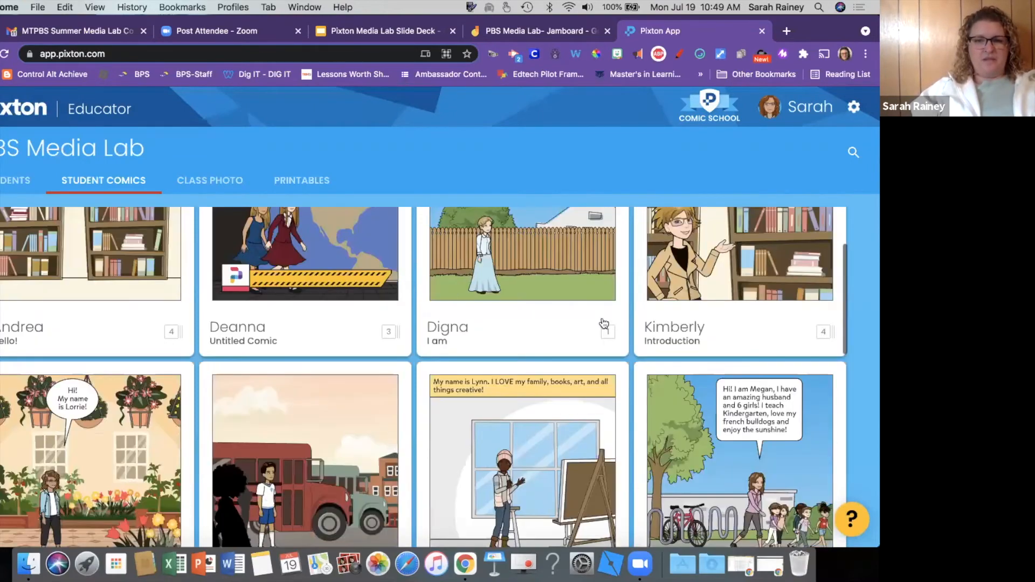
scroll(603, 323, down, 10)
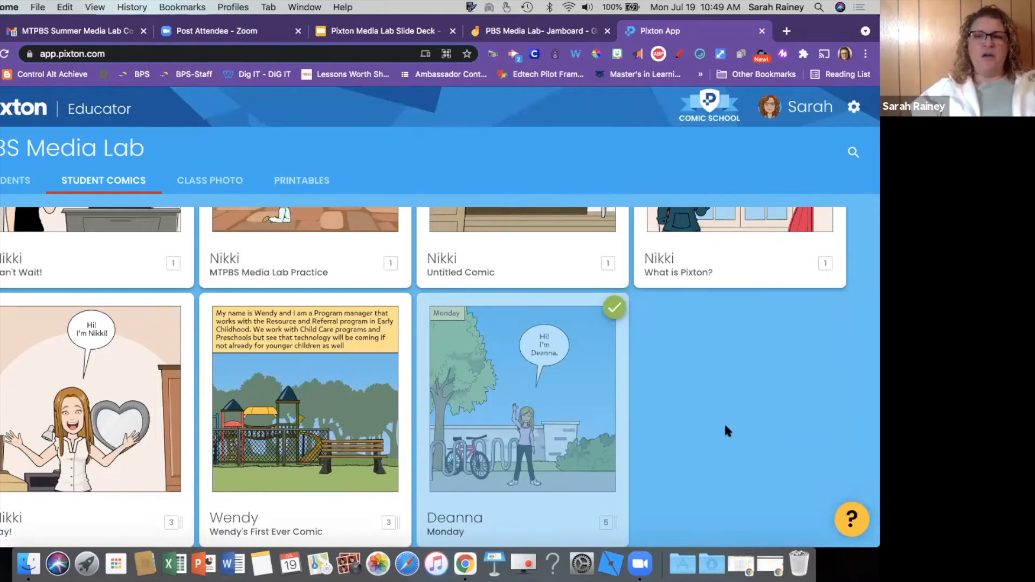
scroll(726, 430, up, 3)
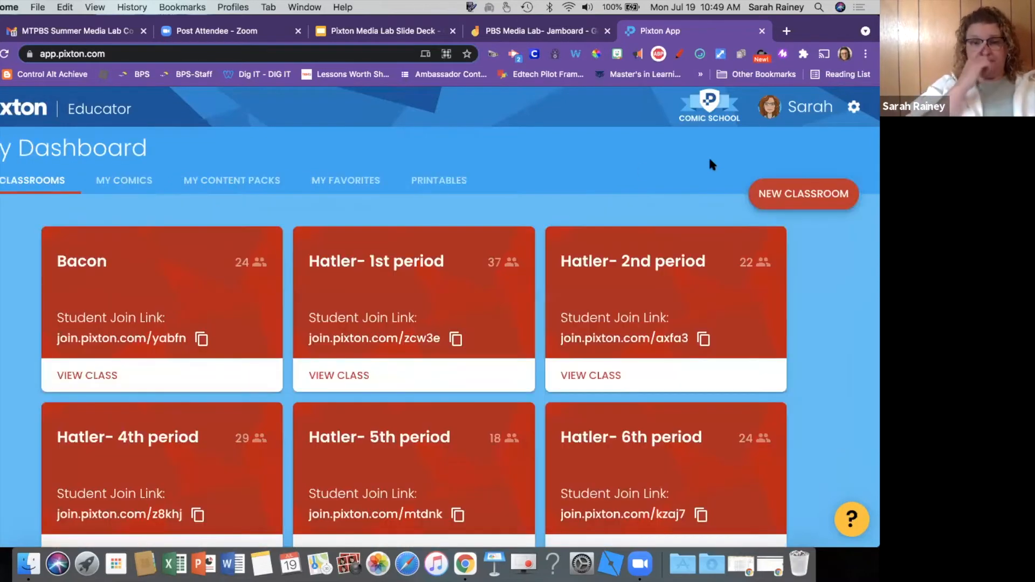
Reopen the PBS Media Lab classroom and open the student comic titled "I am"
scroll(705, 478, down, 4)
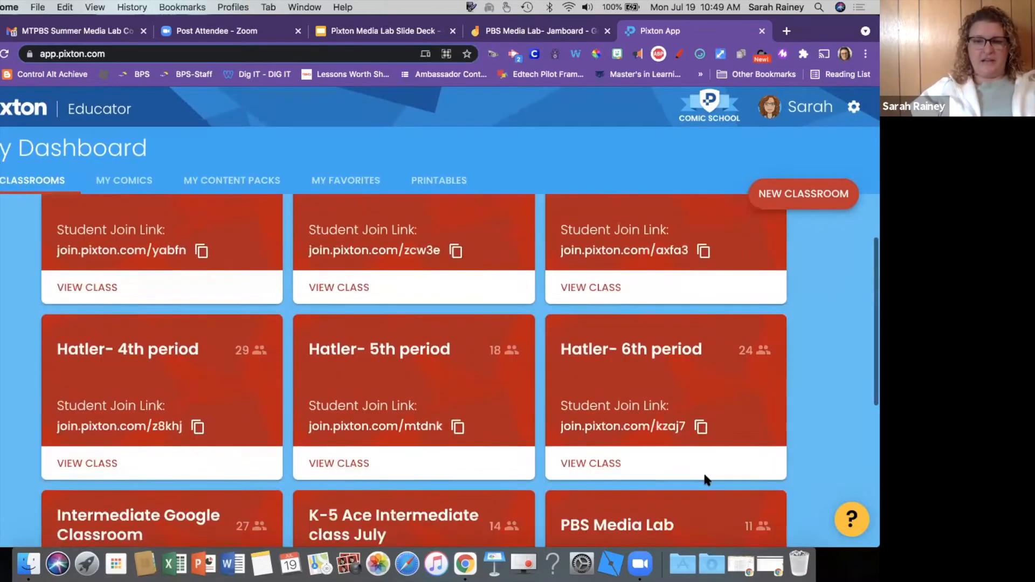
scroll(590, 480, down, 1)
click(593, 472)
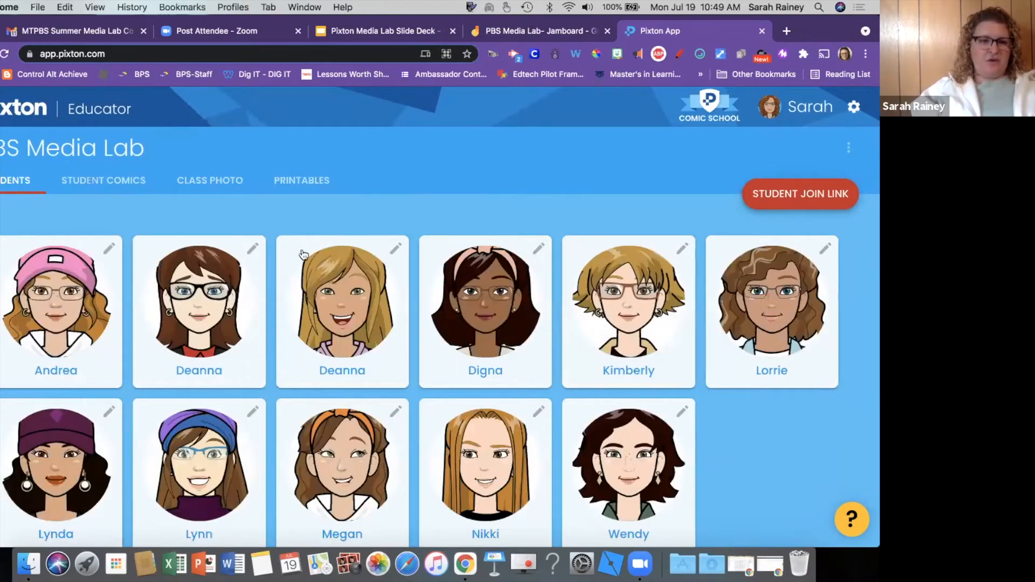
click(329, 344)
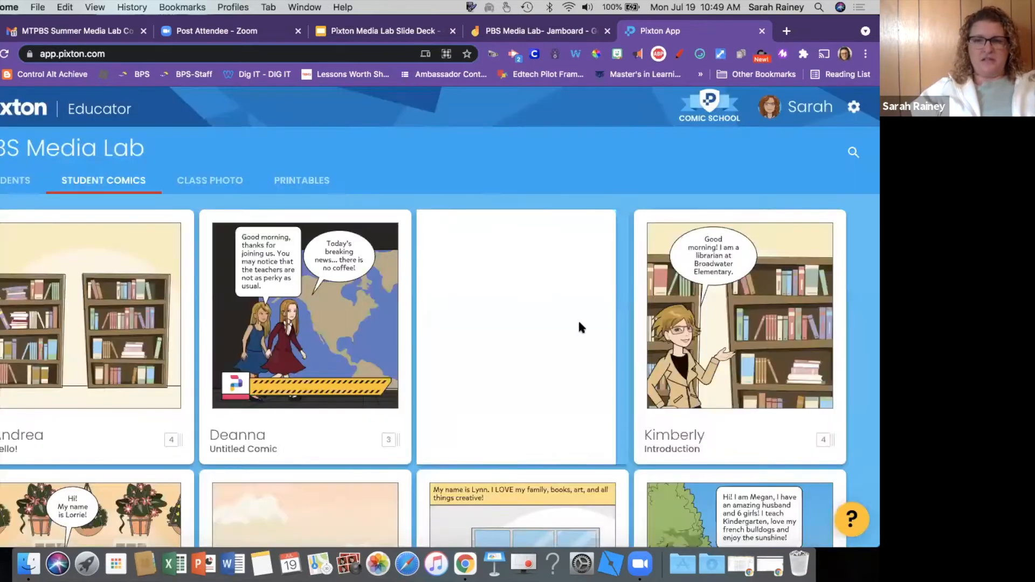
click(580, 328)
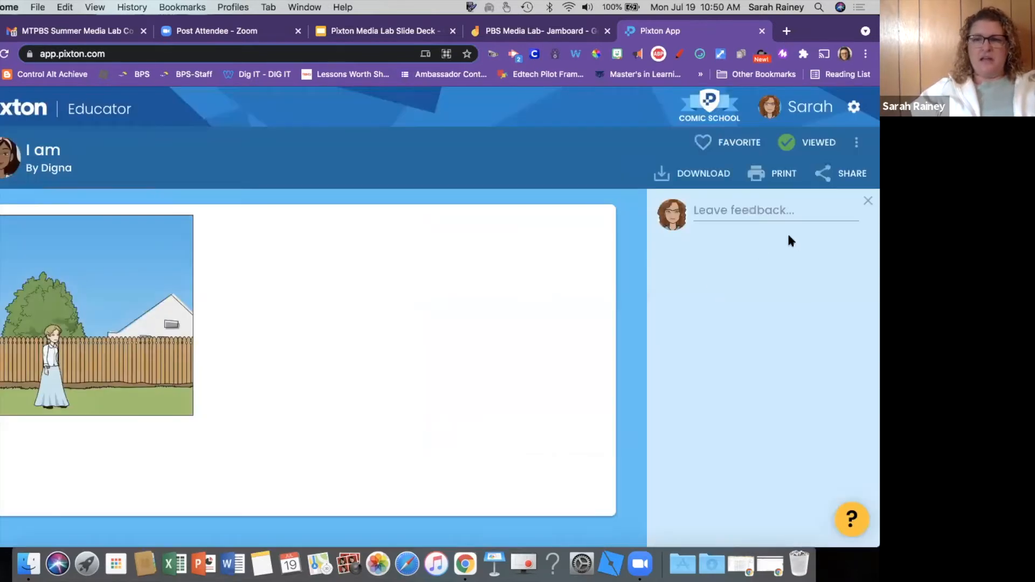
Examine the edit, delete and sharing options available for the student comic "I am"
click(855, 140)
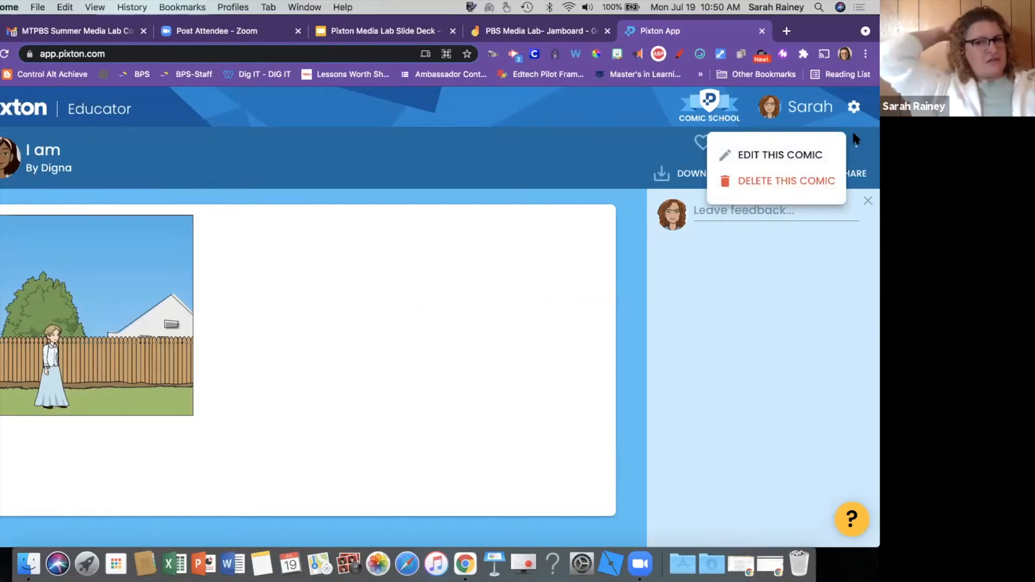
click(599, 130)
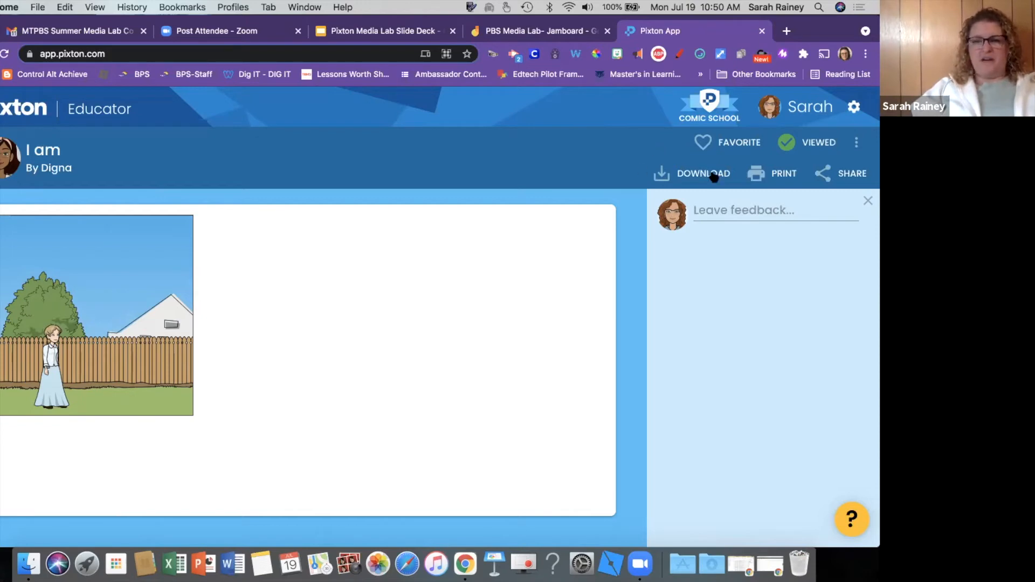
click(835, 172)
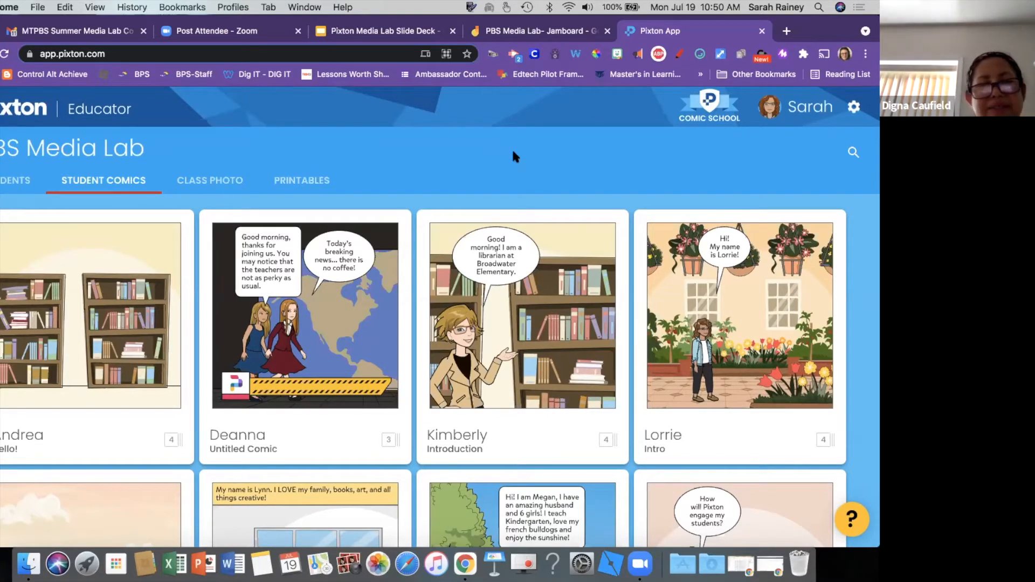
Leave the PBS Media Lab classroom and open the "Practice" comic from the teacher's own comics for editing
click(5, 109)
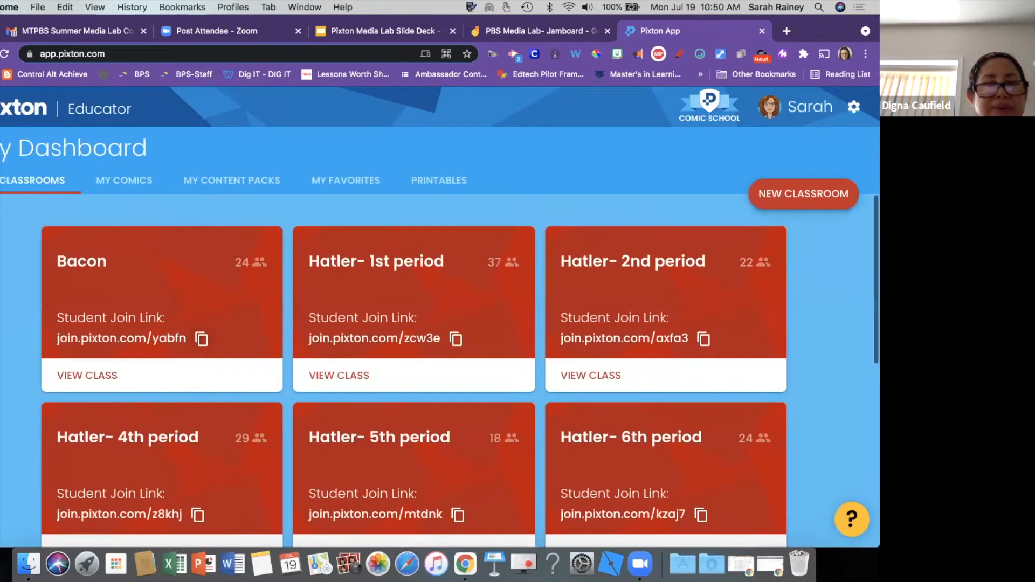
click(124, 180)
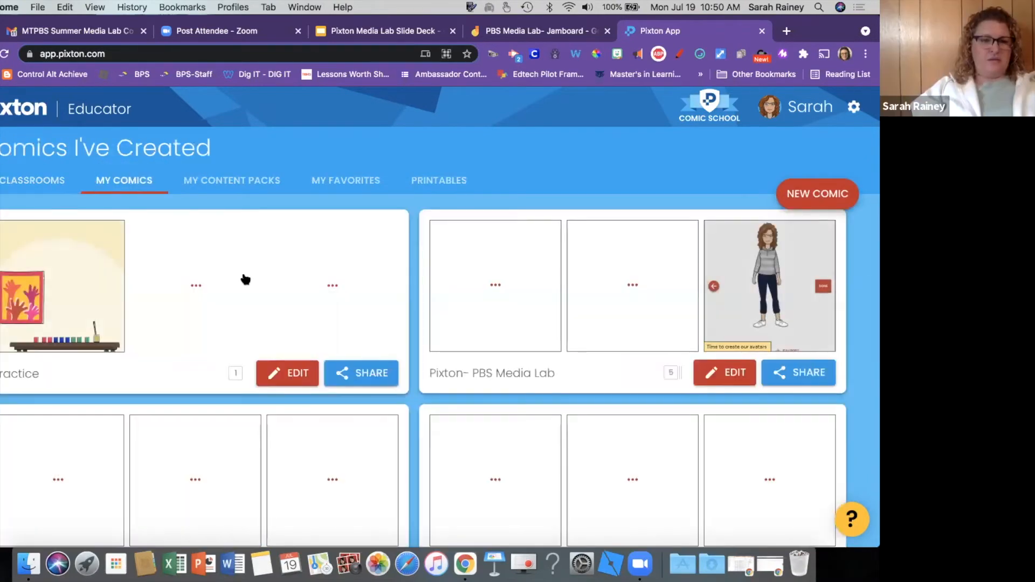
click(289, 375)
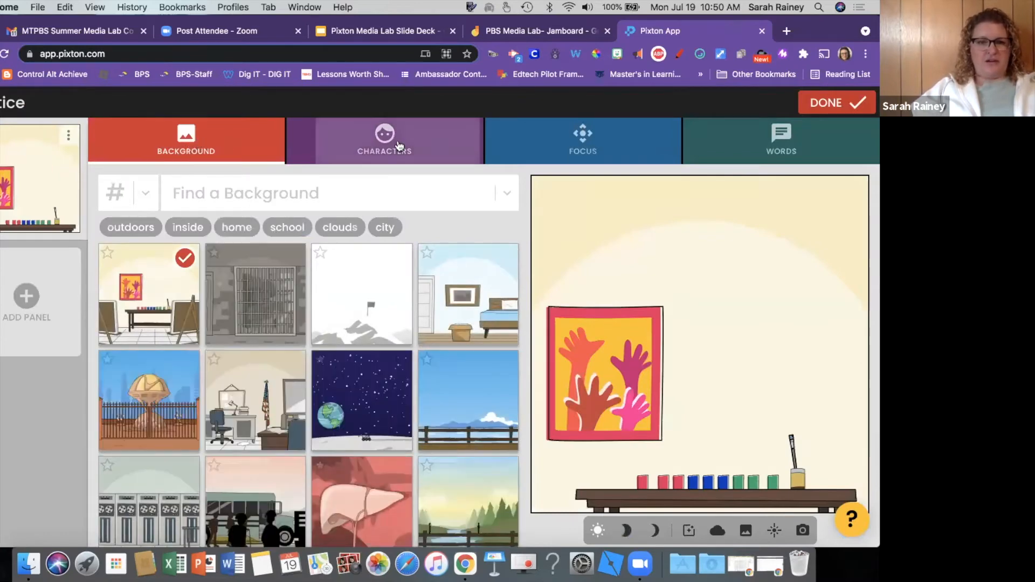
Find the teacher's own avatar among the class characters and add it to the art-room panel
click(399, 145)
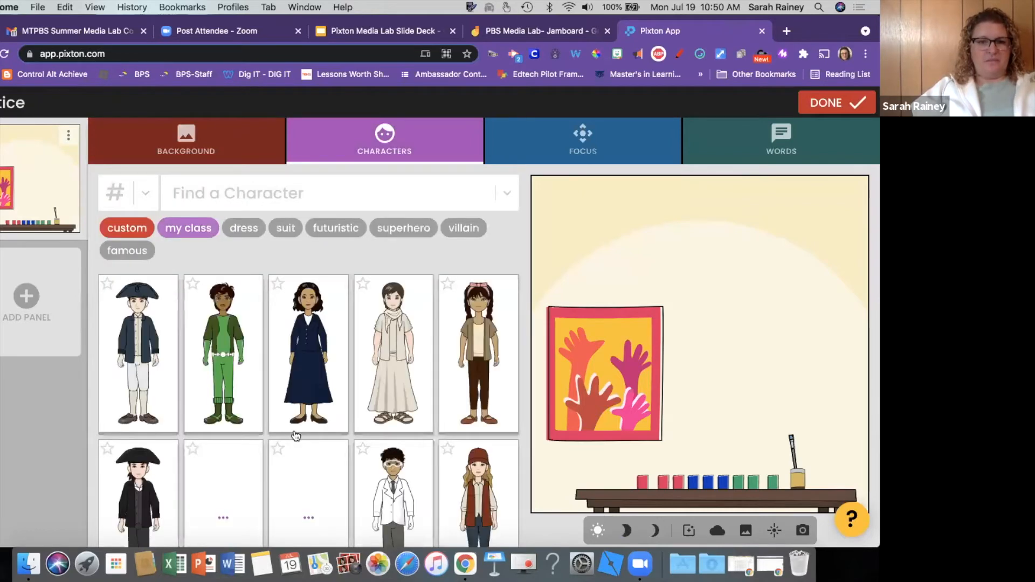
scroll(295, 435, down, 15)
scroll(296, 435, down, 10)
scroll(295, 436, down, 15)
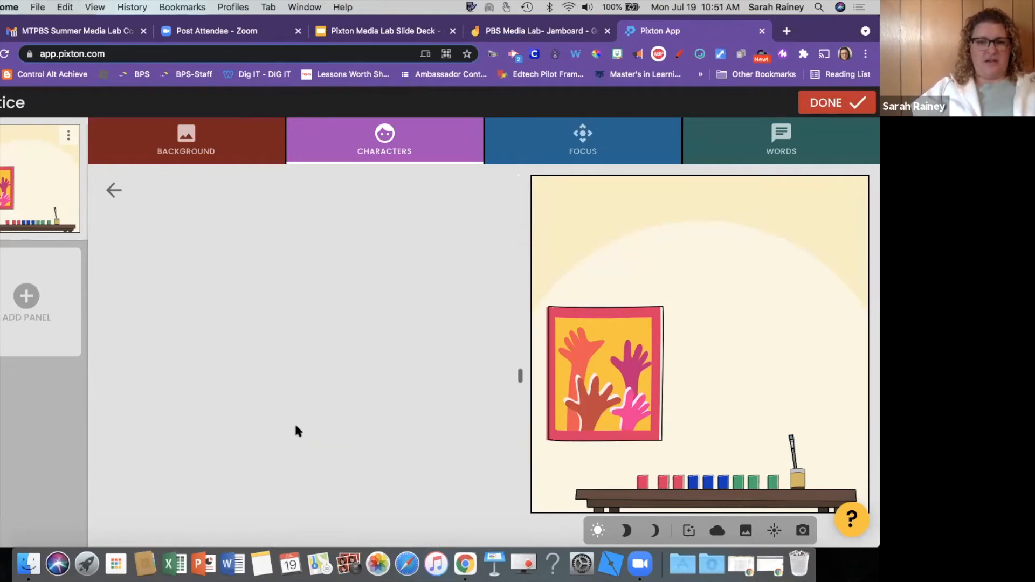
scroll(295, 429, down, 15)
scroll(297, 433, down, 15)
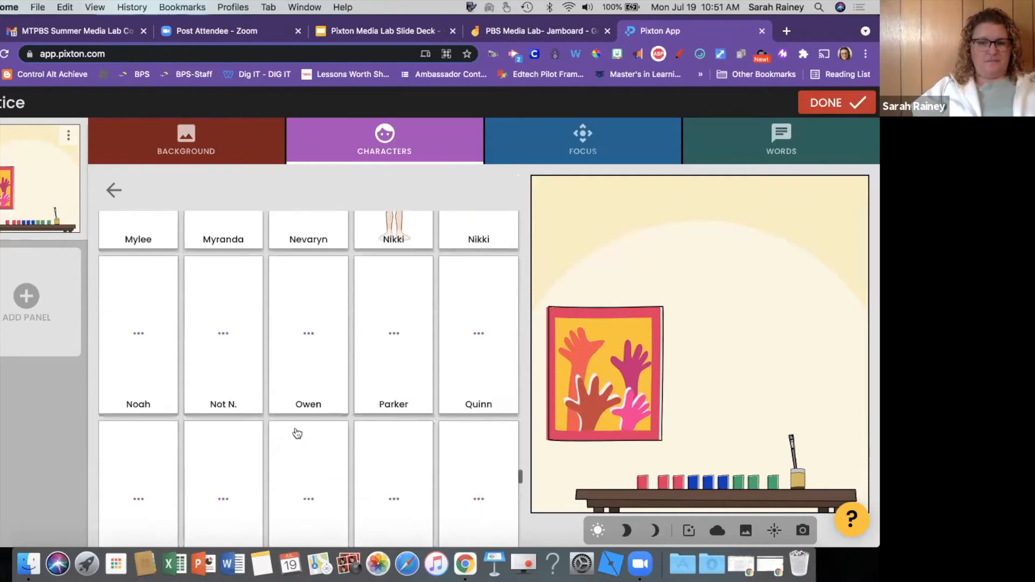
scroll(477, 393, down, 1)
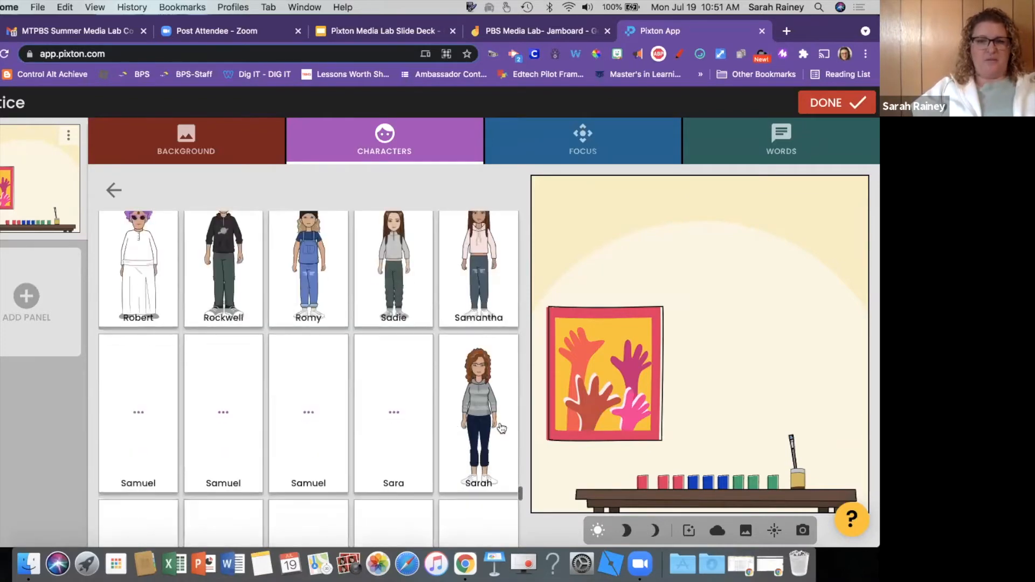
click(478, 402)
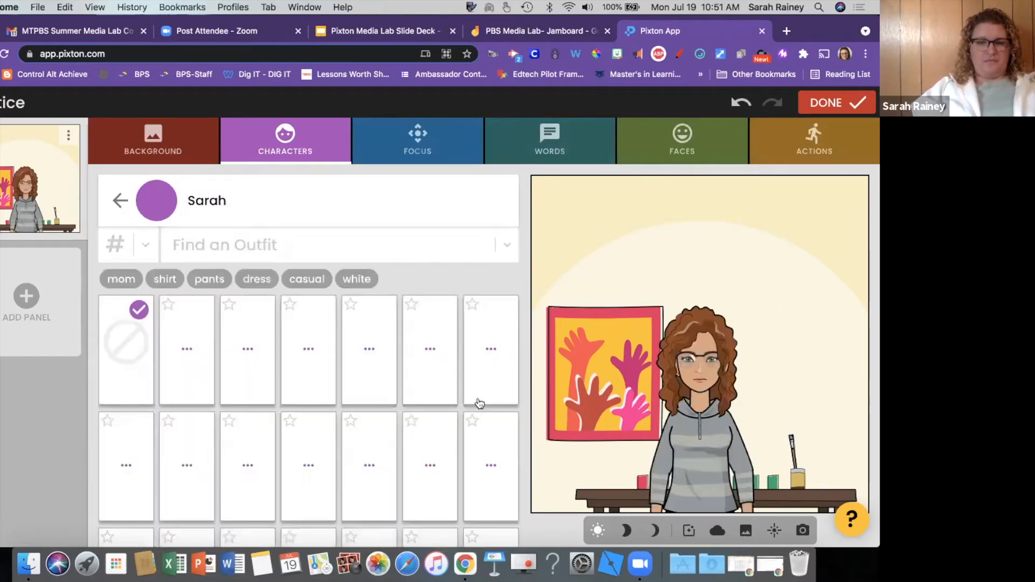
Review the options for adding another character, adding words and changing the face, and finish editing the "Practice" comic
click(119, 201)
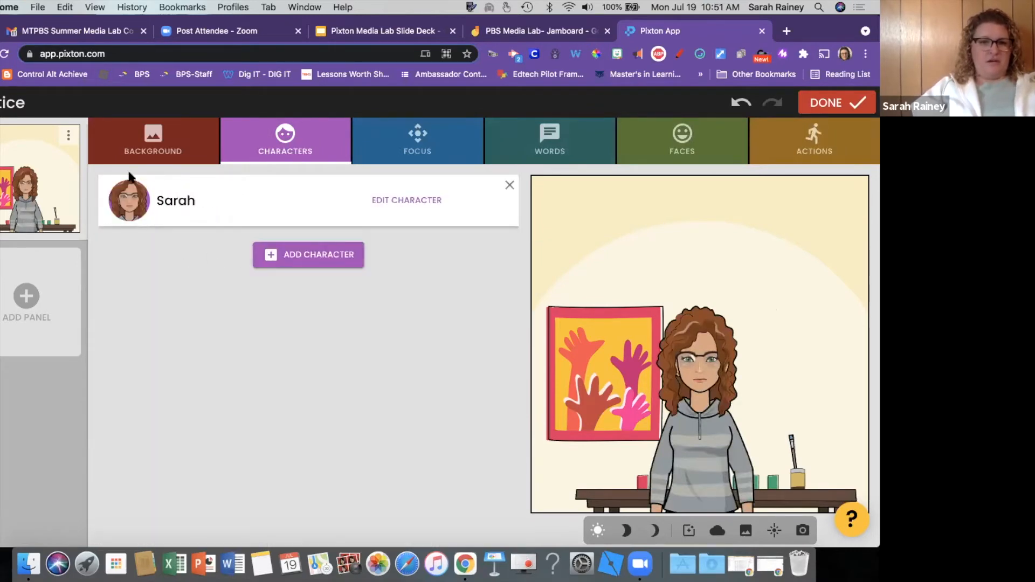
click(301, 261)
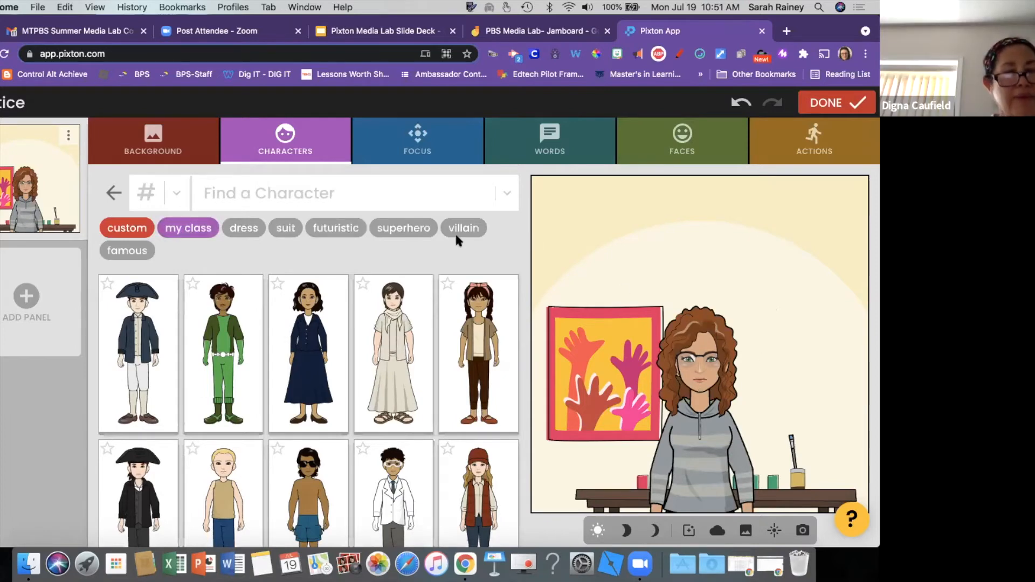
click(563, 142)
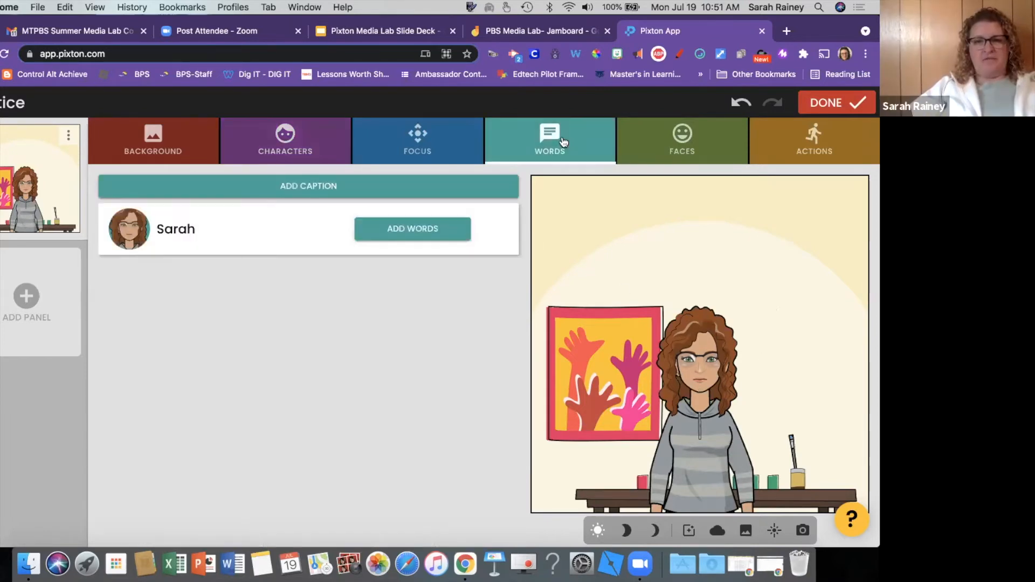
click(682, 136)
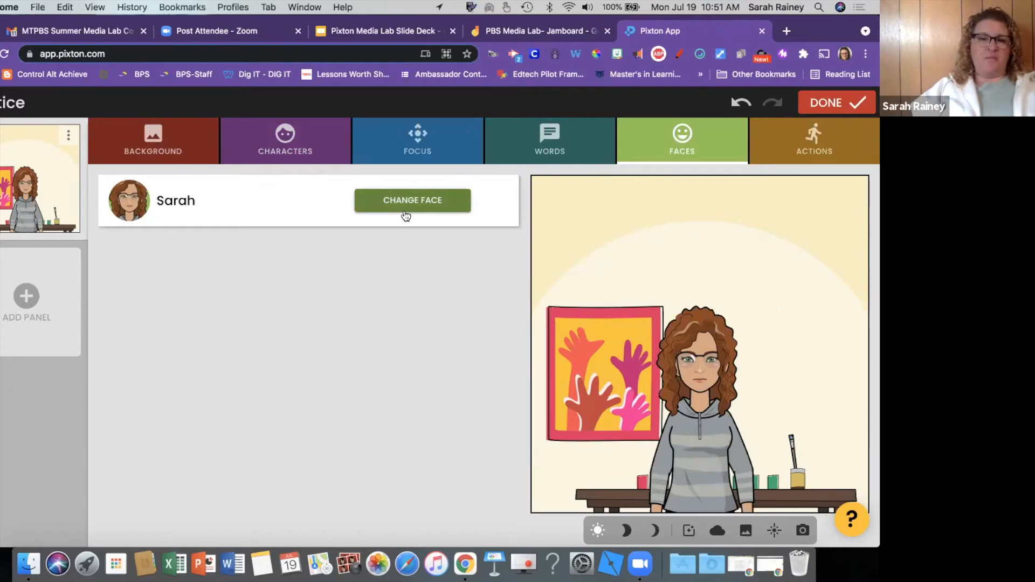
click(825, 103)
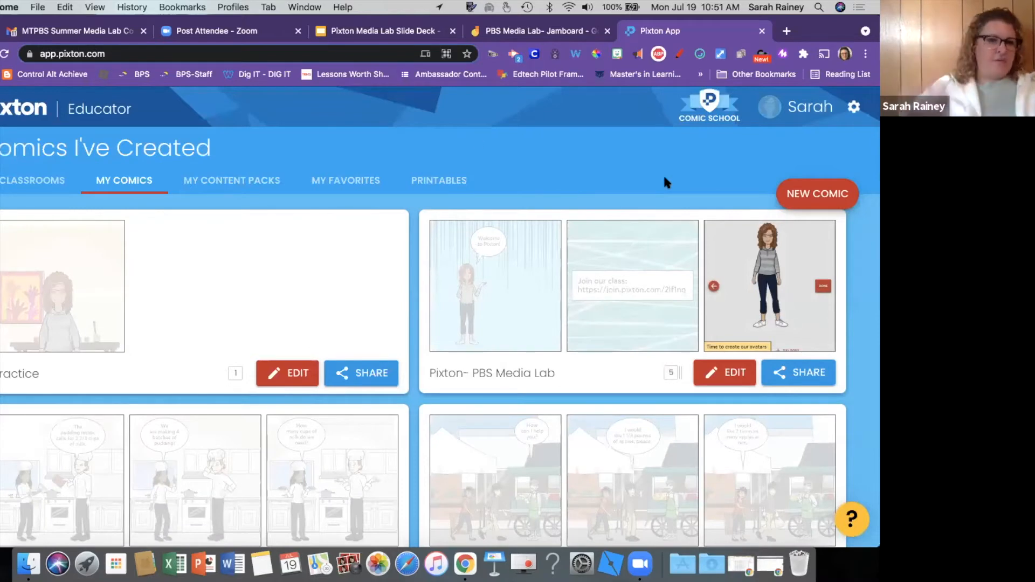
Start a new classroom from the dashboard and name the group "Practice"
click(31, 182)
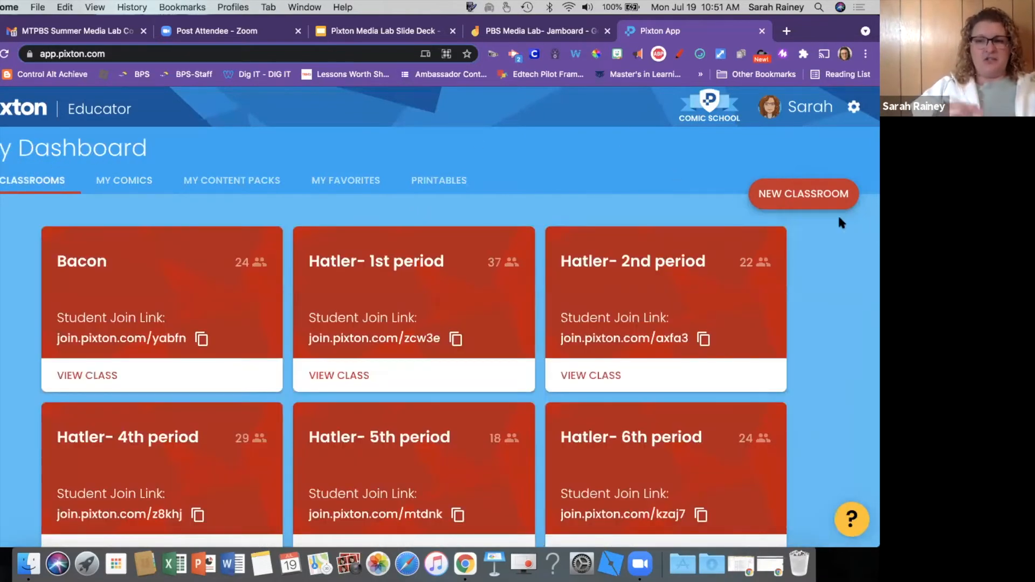
click(793, 199)
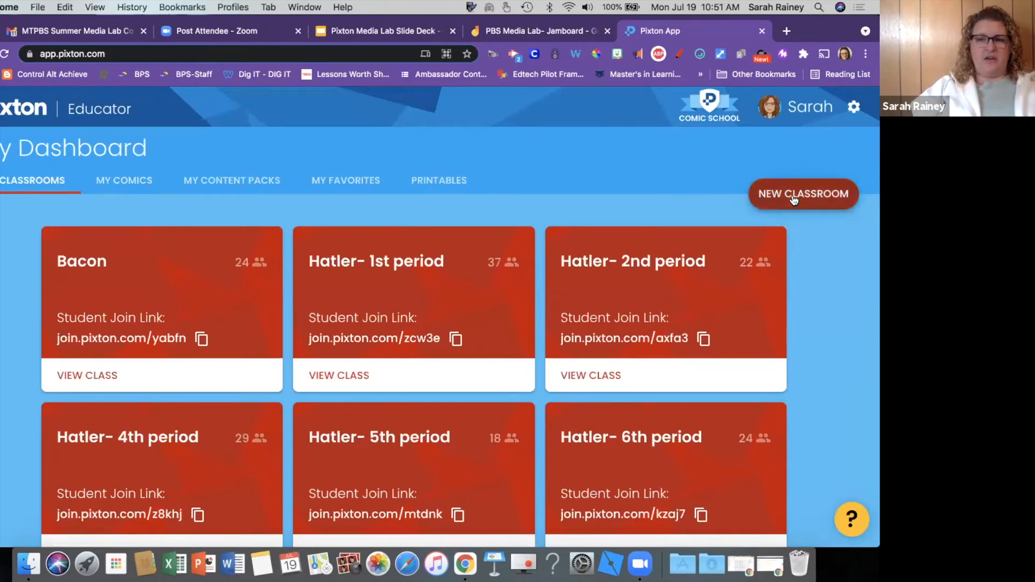
text(P)
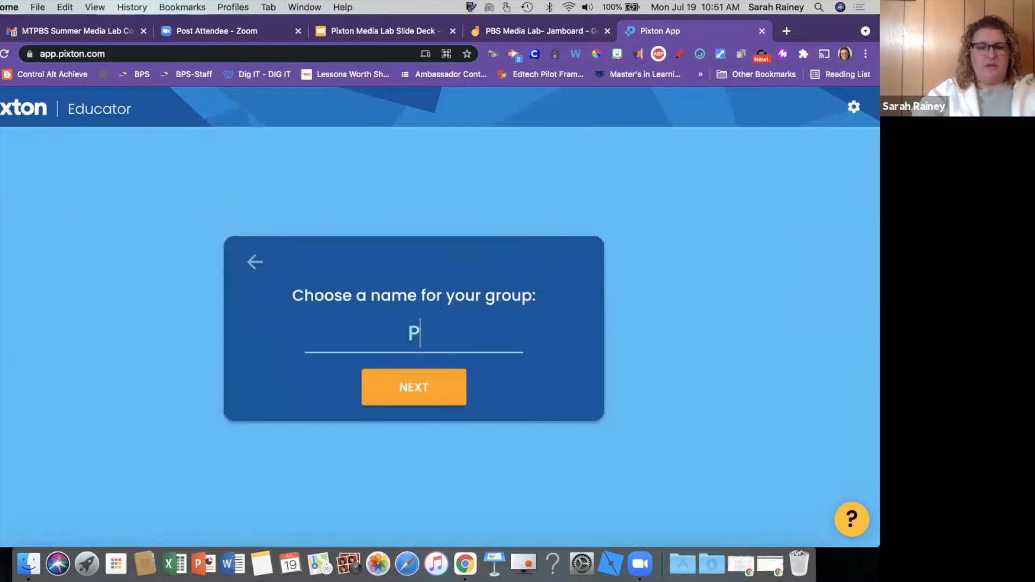
text(ractice)
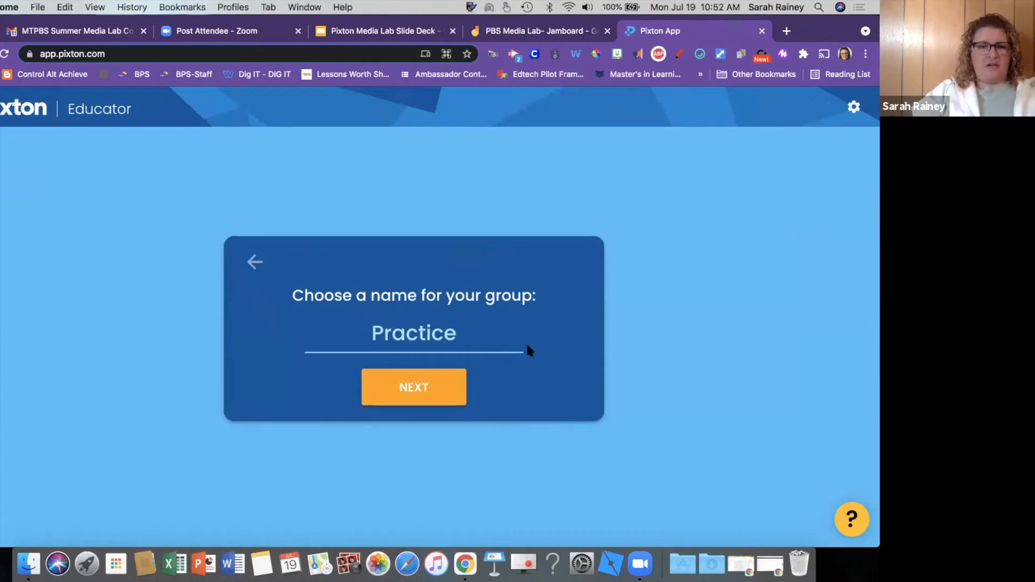
click(421, 388)
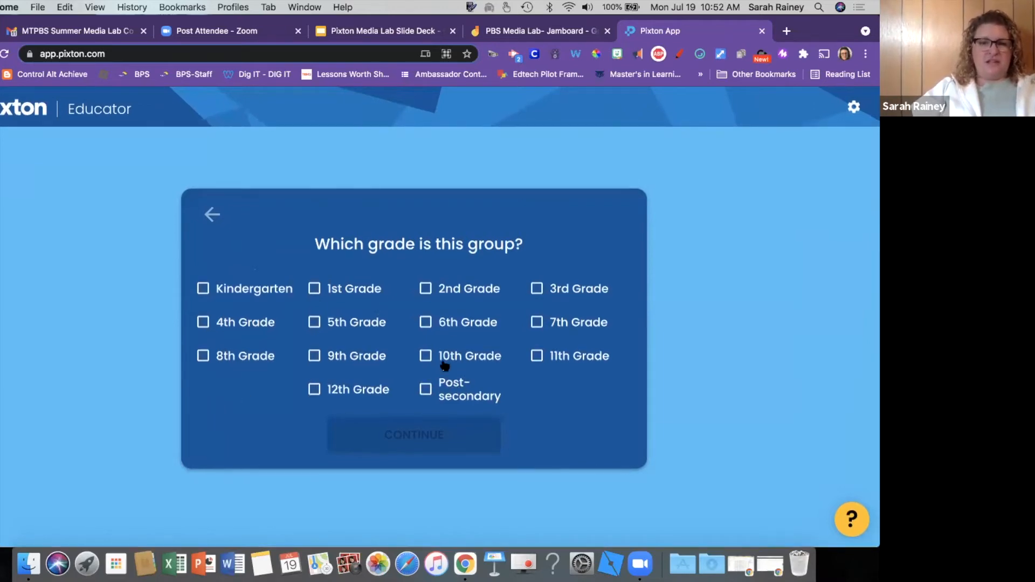
Set the group's grade to 6th Grade and its subject to Other
click(425, 322)
click(414, 441)
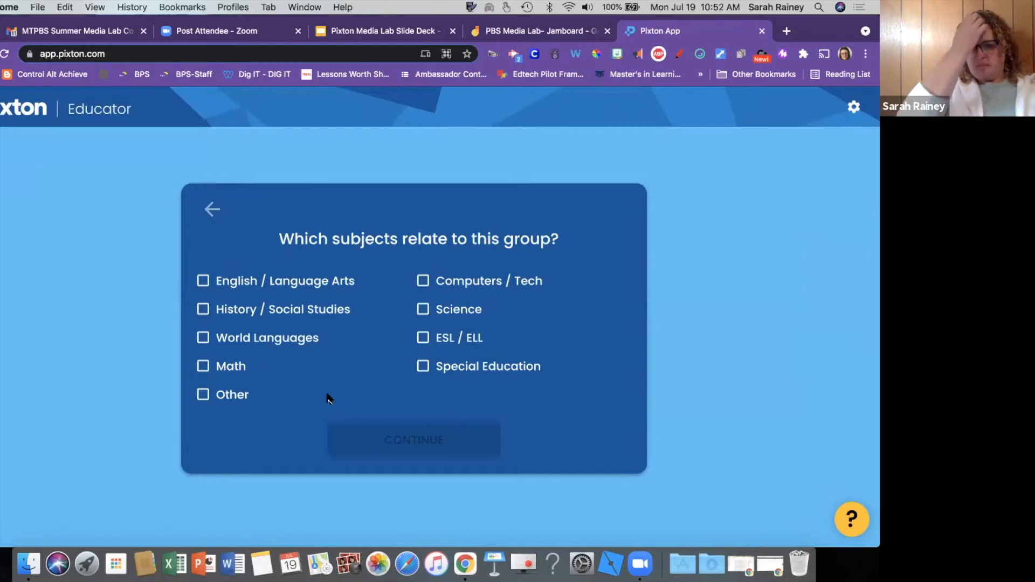
click(203, 396)
click(399, 438)
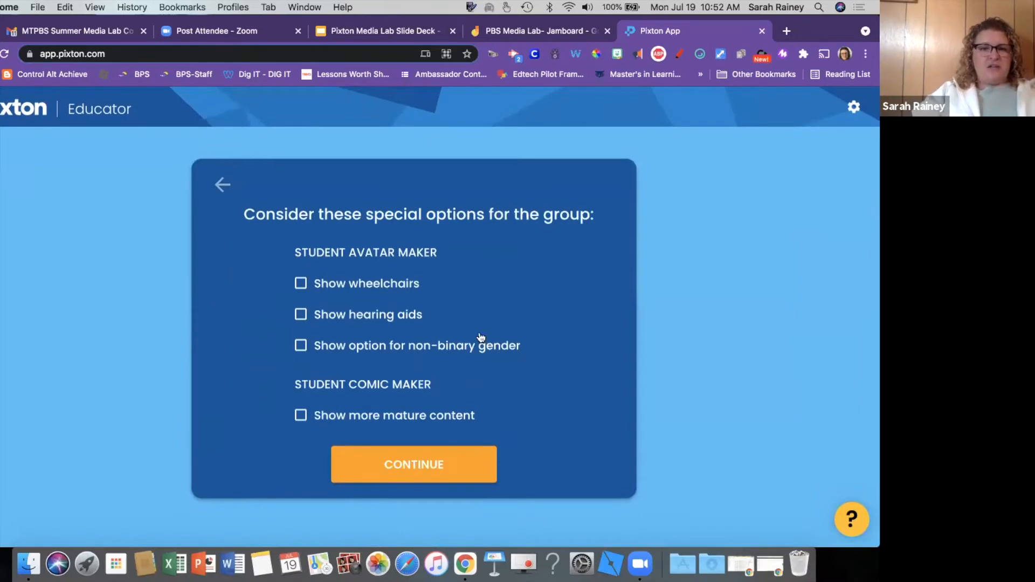
Show wheelchairs, hearing aids and the non-binary gender option in the student avatar maker, and let students join using their Google IDs
click(301, 283)
click(300, 313)
click(299, 346)
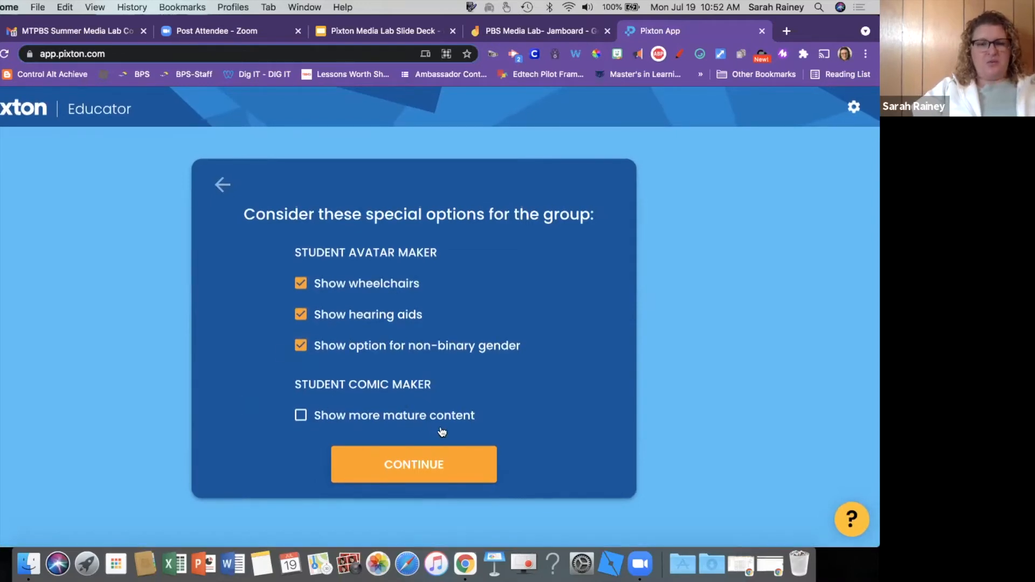
click(412, 465)
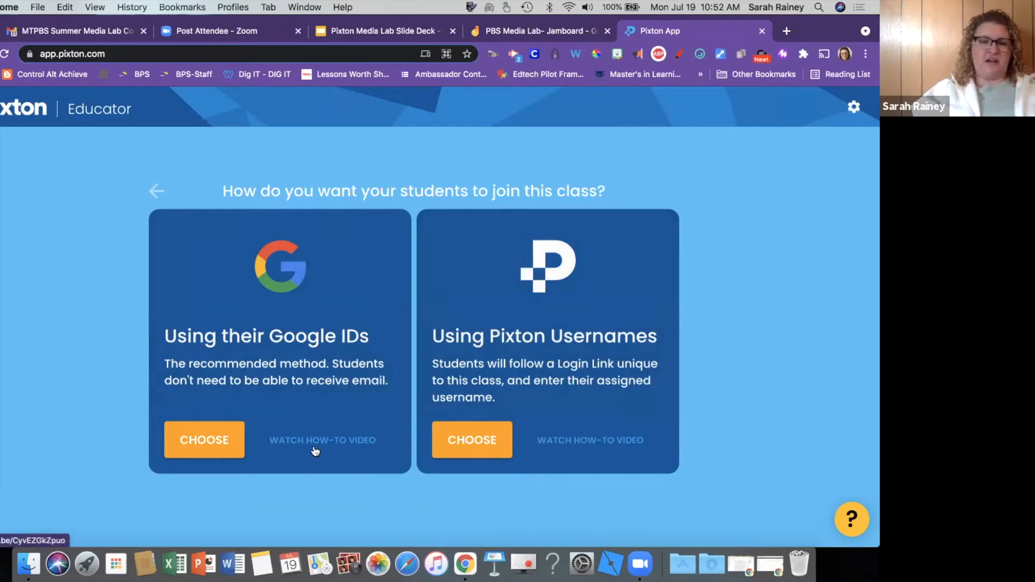
click(172, 433)
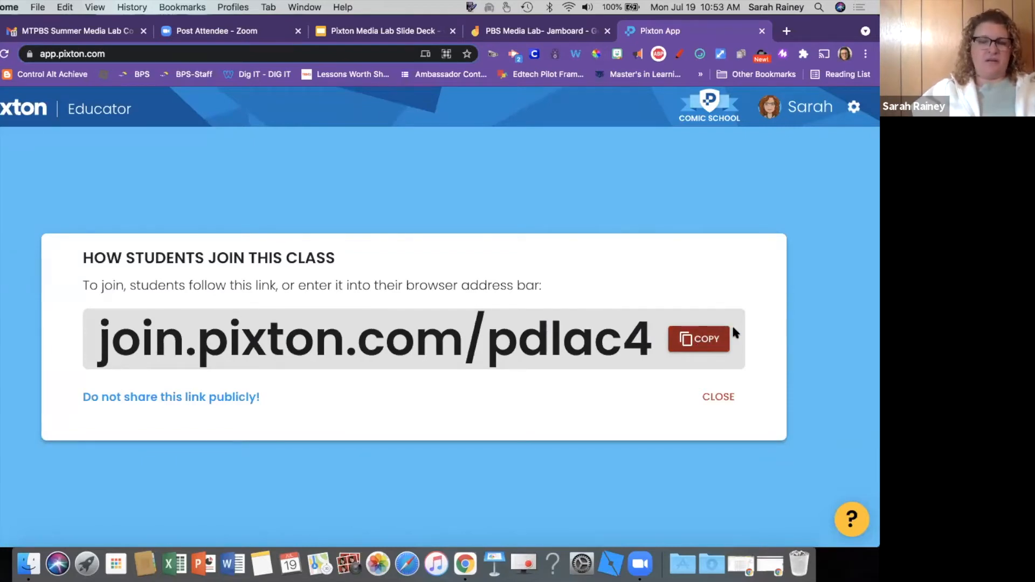
click(723, 398)
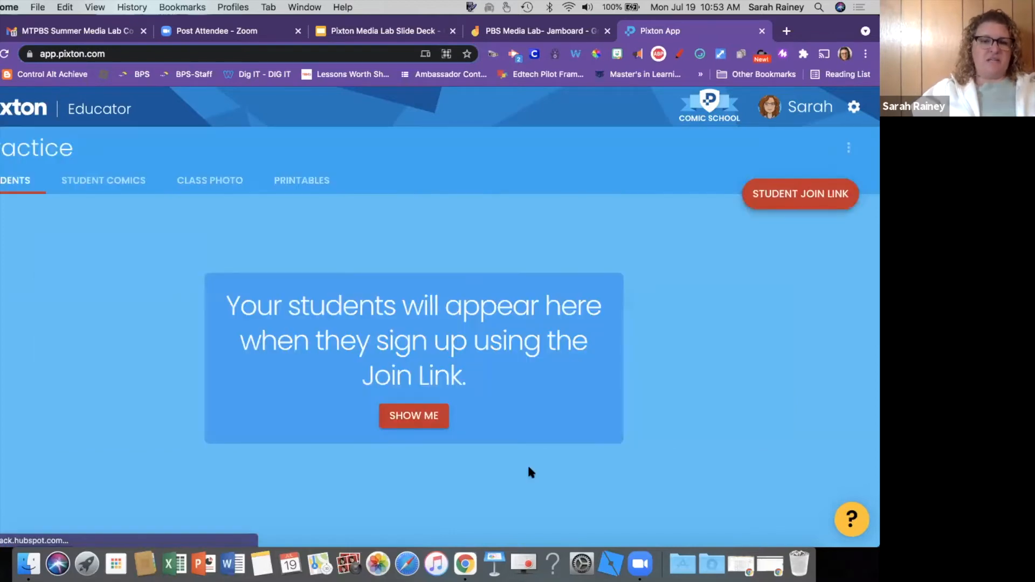